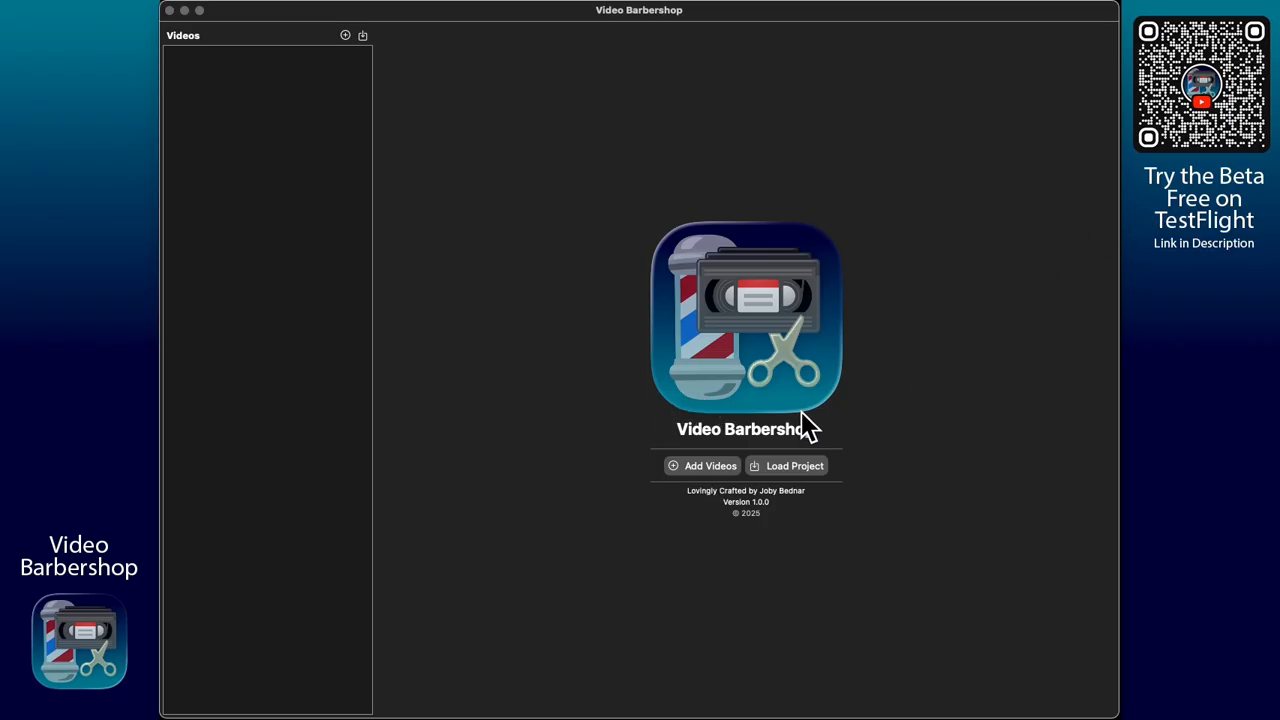
# Add the four videos from the videos folder, Arid Solid Deodorant.mp4 through Snappy Diet Cola.mp4, to the project
pyautogui.click(725, 470)
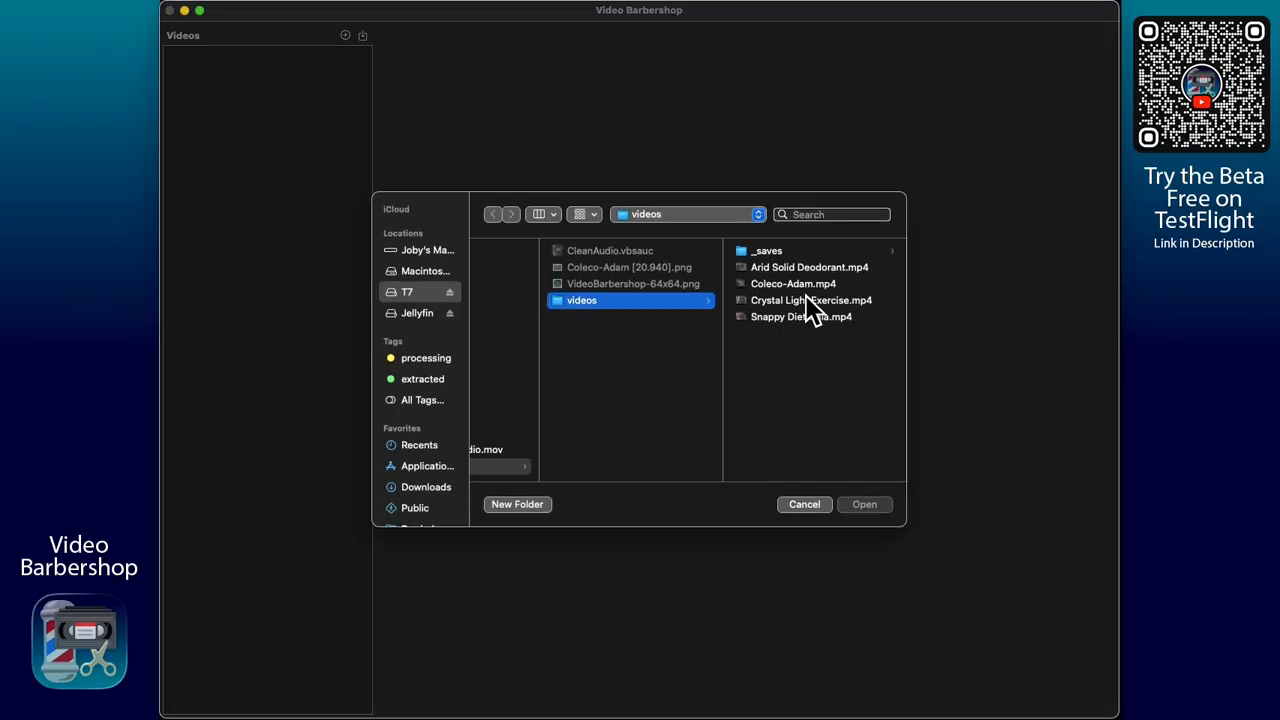
pyautogui.click(795, 268)
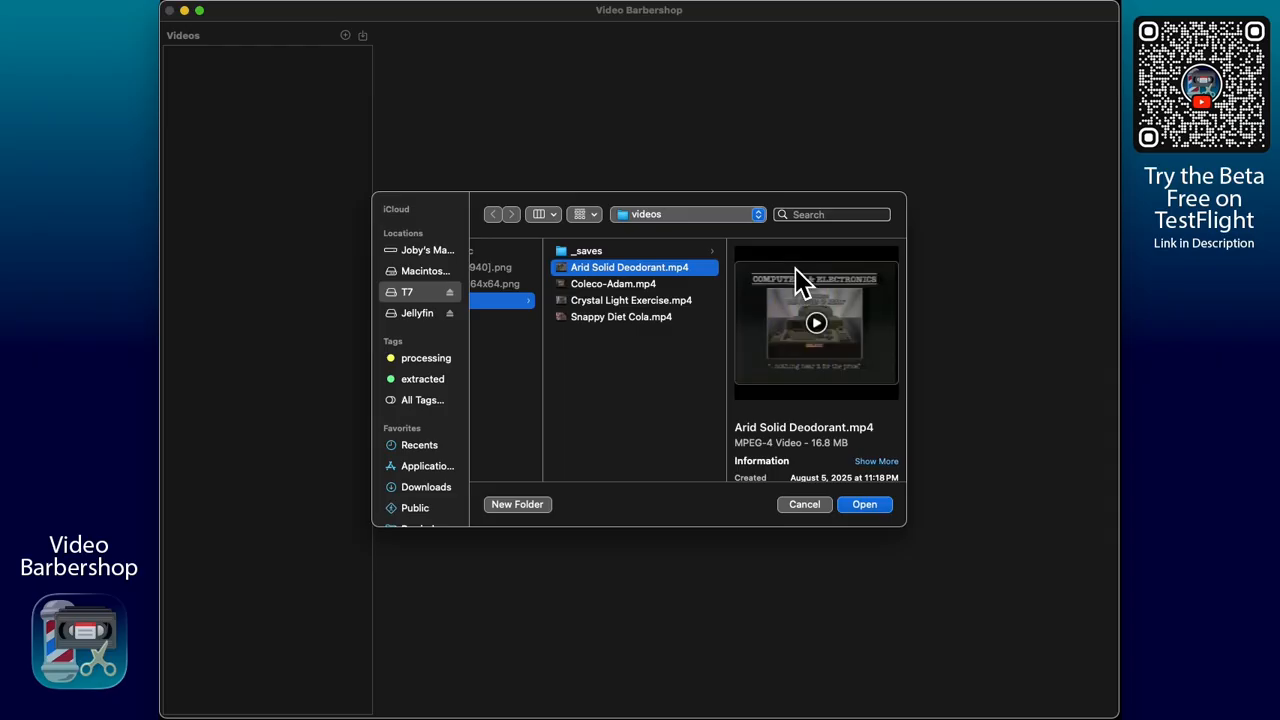
pyautogui.keyDown('shift'); pyautogui.click(660, 318); pyautogui.keyUp('shift')
pyautogui.click(870, 508)
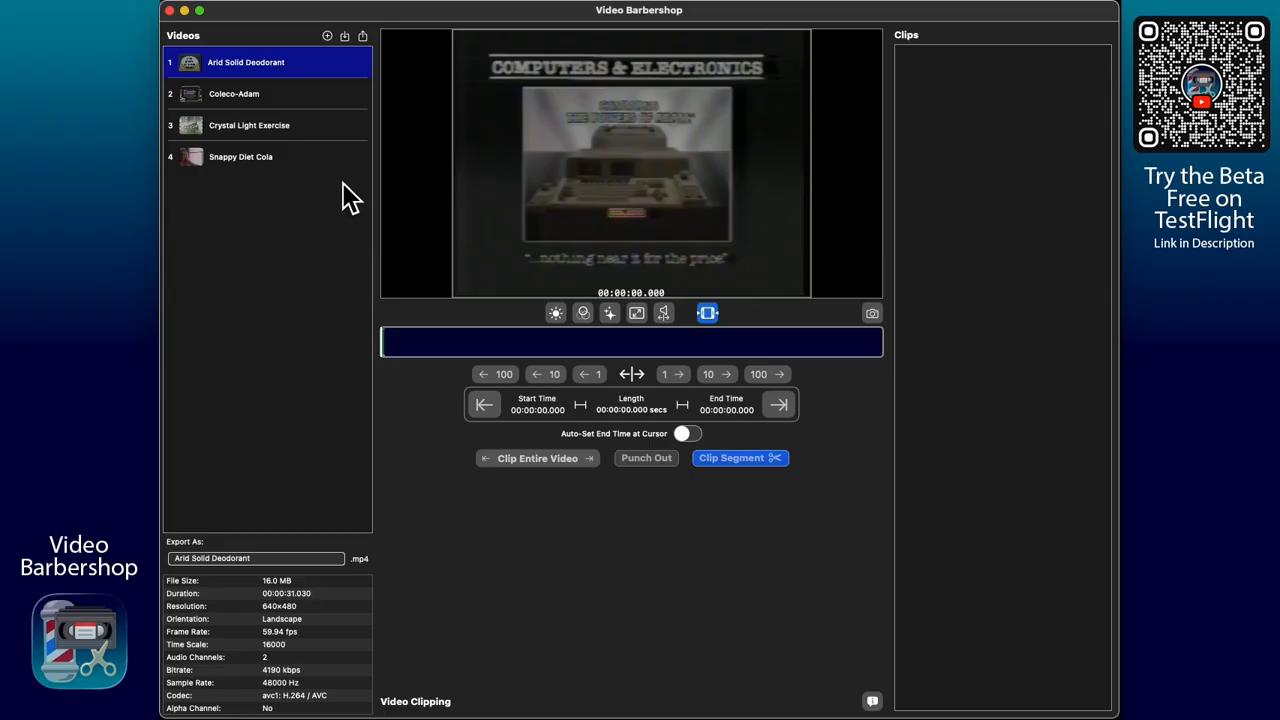
# Cut a first clip from the Arid Solid Deodorant video, running from about 00:00:04.557 to 00:00:10.306
pyautogui.moveTo(278, 68)
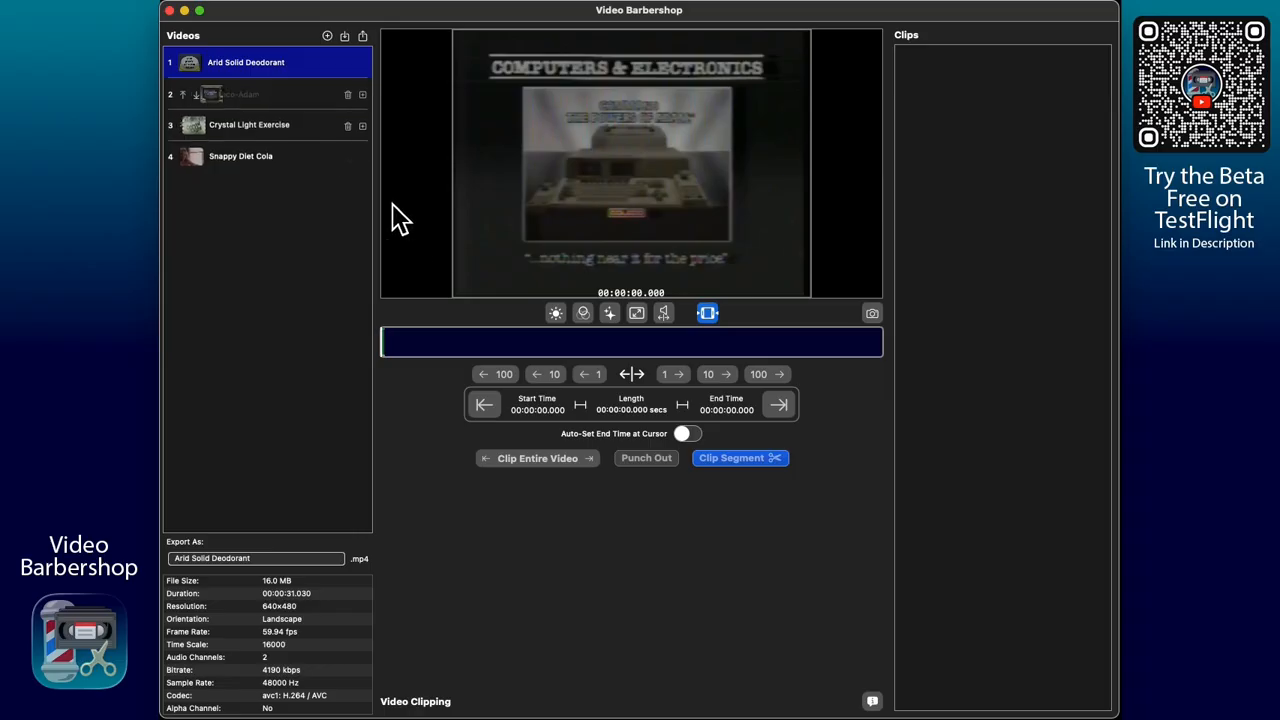
pyautogui.click(455, 344)
pyautogui.press('i')
pyautogui.click(549, 342)
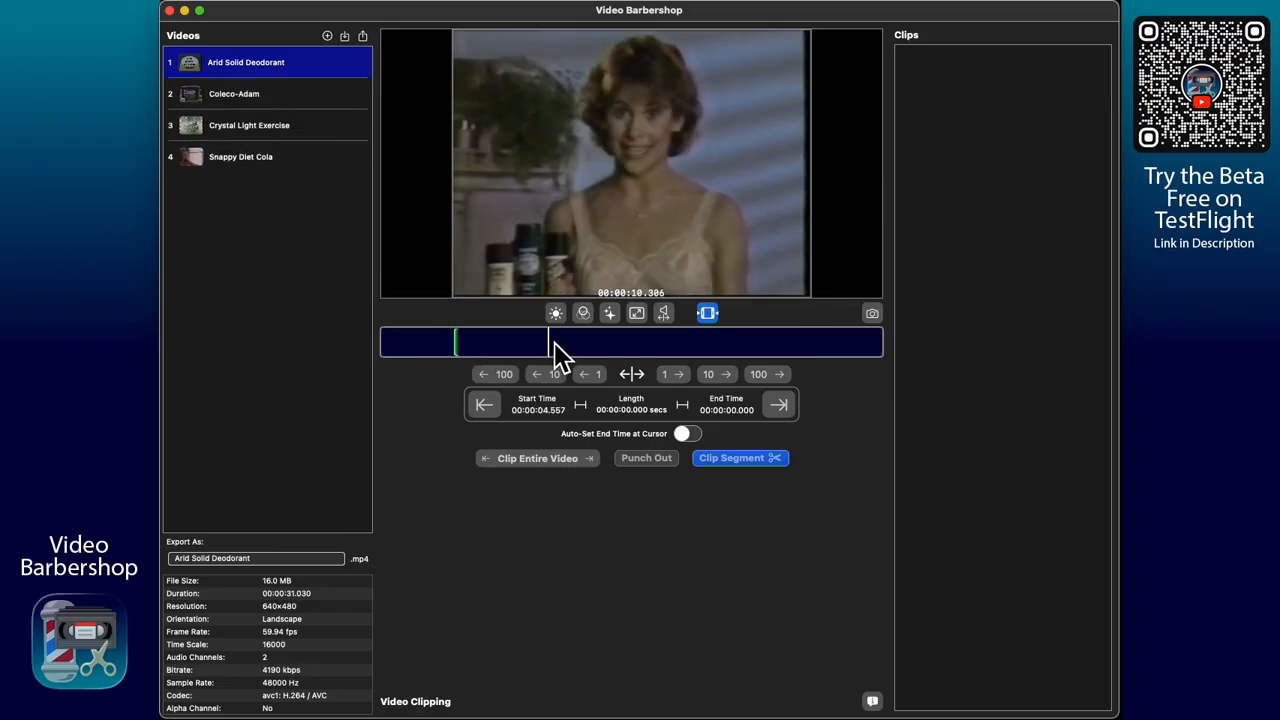
pyautogui.press('o')
pyautogui.press('c')
# Cut a second clip from the video, running from about 00:00:12.685 to 00:00:17.670
pyautogui.click(586, 342)
pyautogui.press('i')
pyautogui.click(669, 342)
pyautogui.press('o')
pyautogui.press('c')
# Cut a third clip from the video, running from about 00:00:23.772 to 00:00:27.704
pyautogui.click(766, 341)
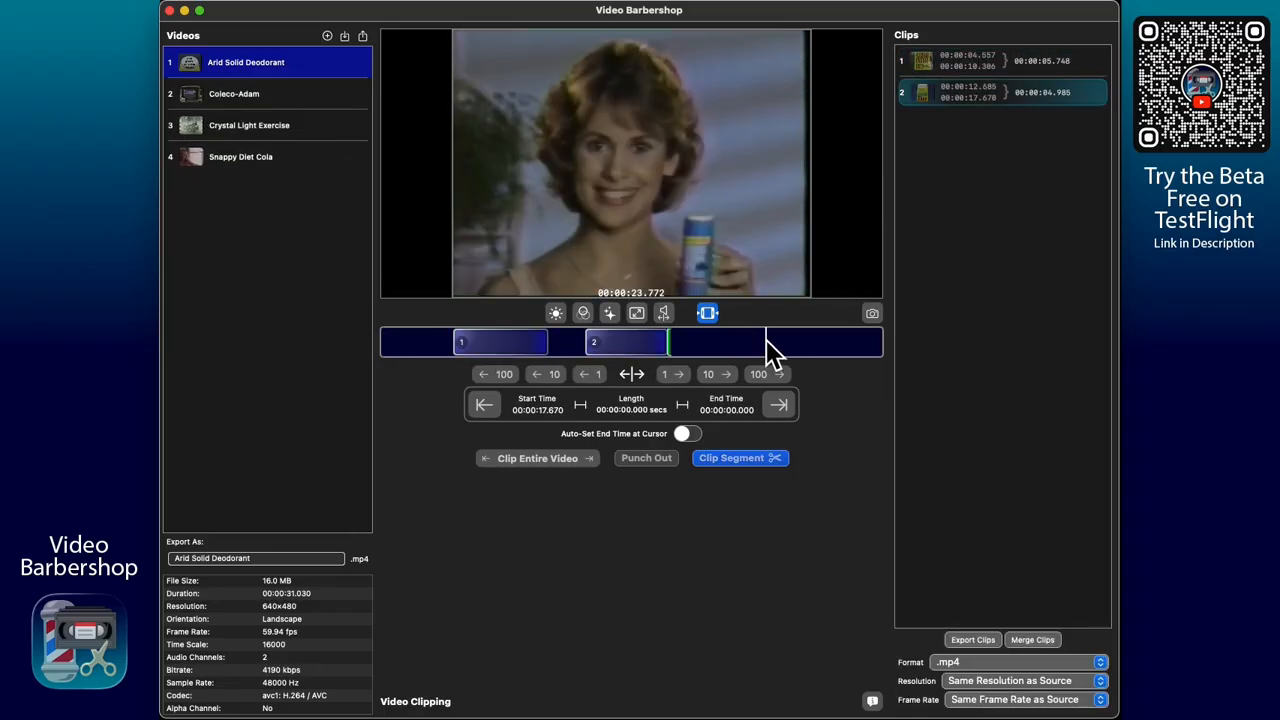
pyautogui.press('i')
pyautogui.click(830, 345)
pyautogui.press('o')
pyautogui.press('c')
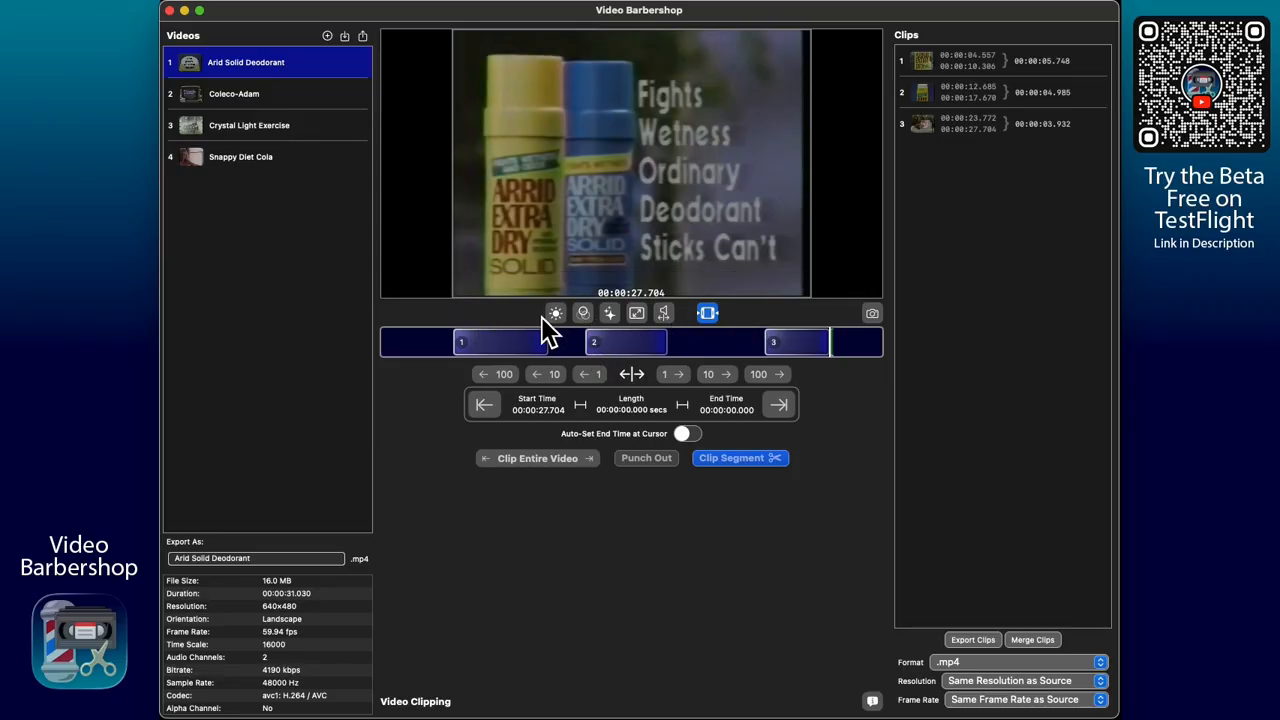
# Using the by-frame histogram, set the whole video's RGB color balance to red x 1.57 and blue x 0.44
pyautogui.click(646, 341)
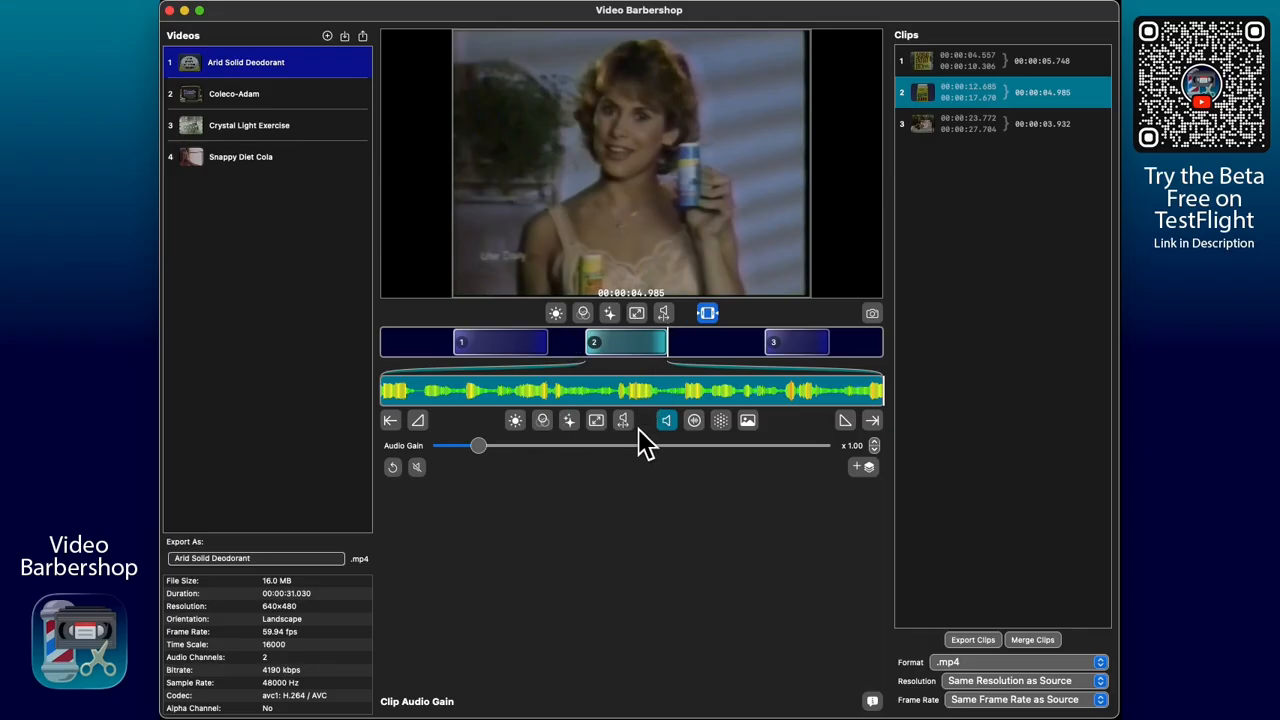
pyautogui.click(584, 312)
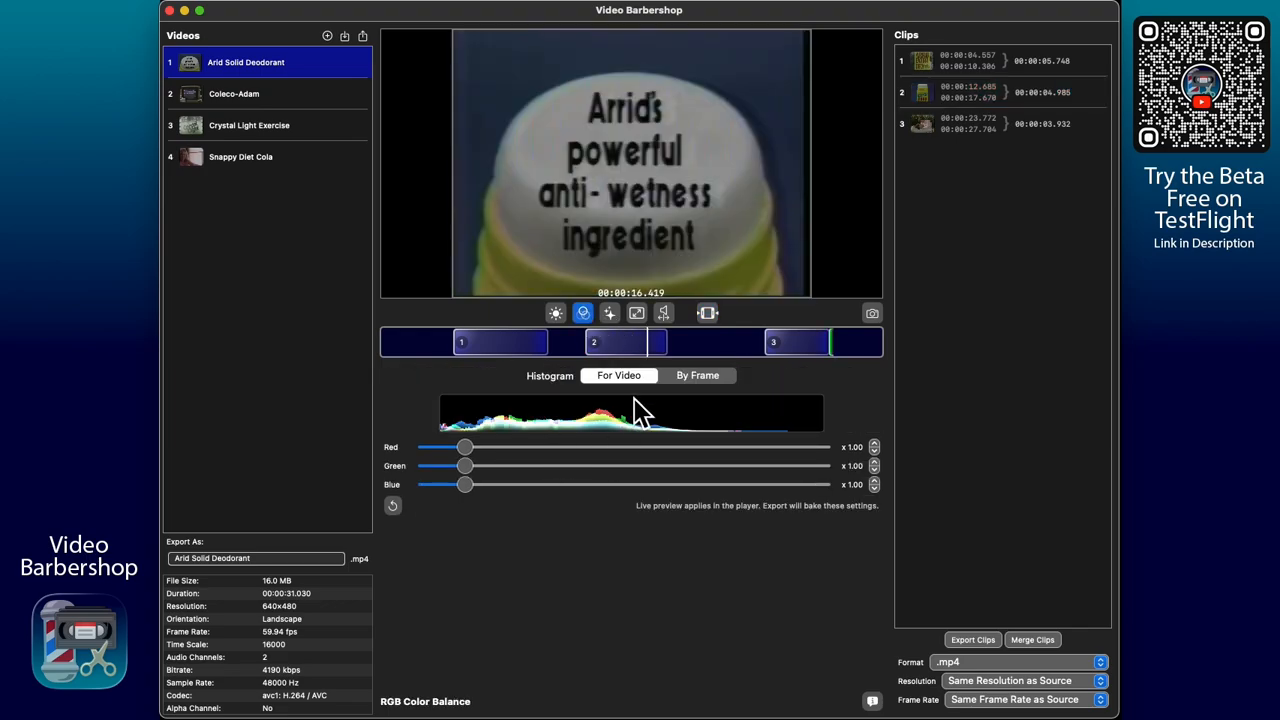
pyautogui.click(697, 380)
pyautogui.moveTo(634, 343)
pyautogui.mouseDown()
pyautogui.moveTo(677, 349)
pyautogui.moveTo(641, 343)
pyautogui.mouseUp()
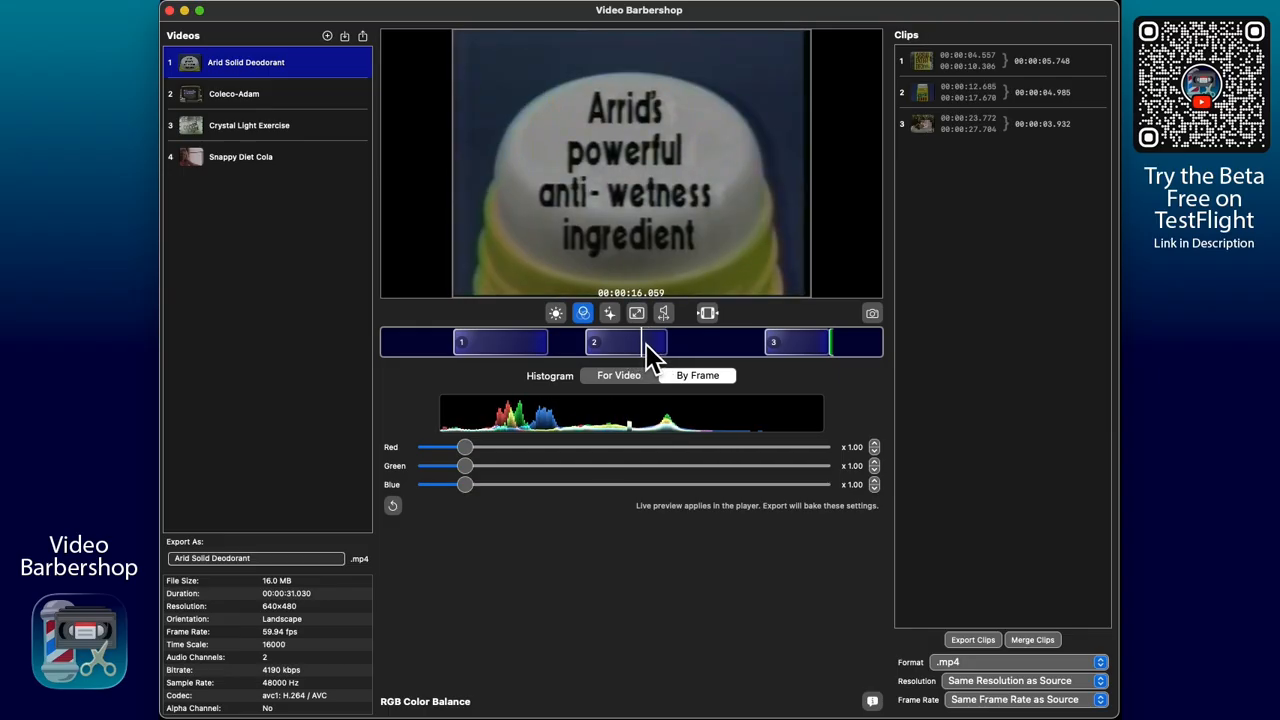
pyautogui.moveTo(464, 450); pyautogui.dragTo(489, 451)
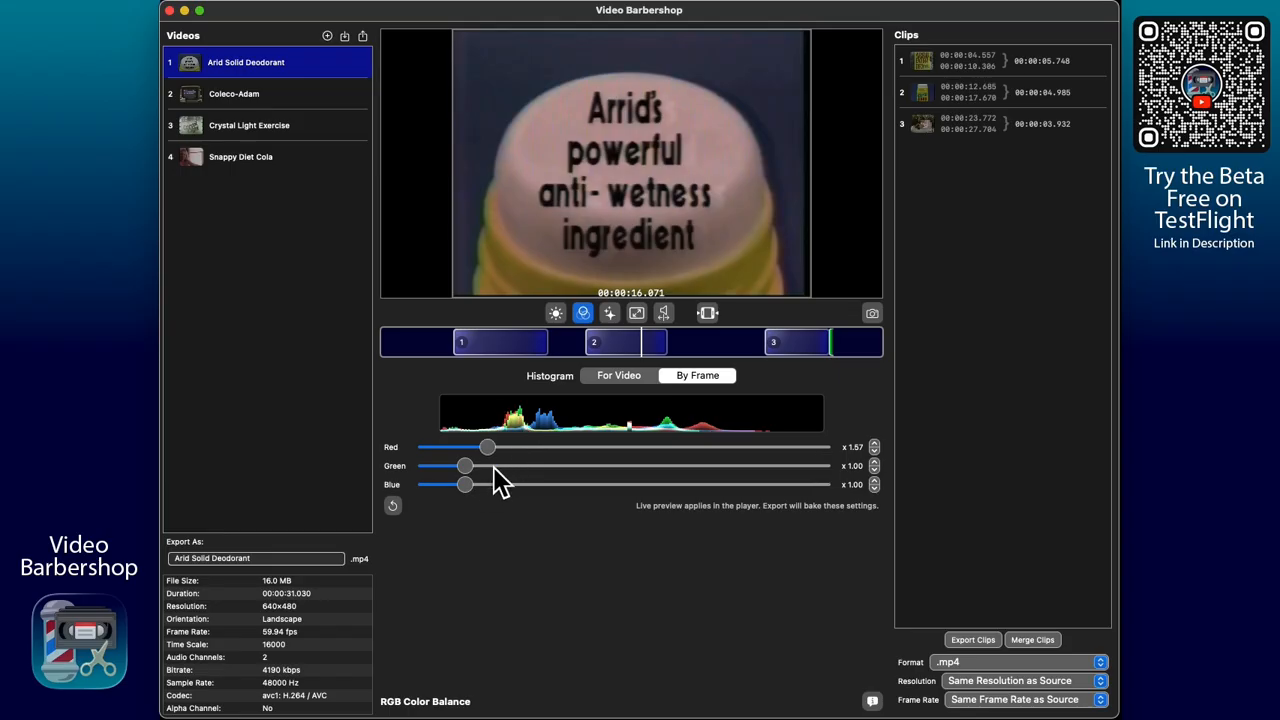
pyautogui.moveTo(472, 485); pyautogui.dragTo(445, 482)
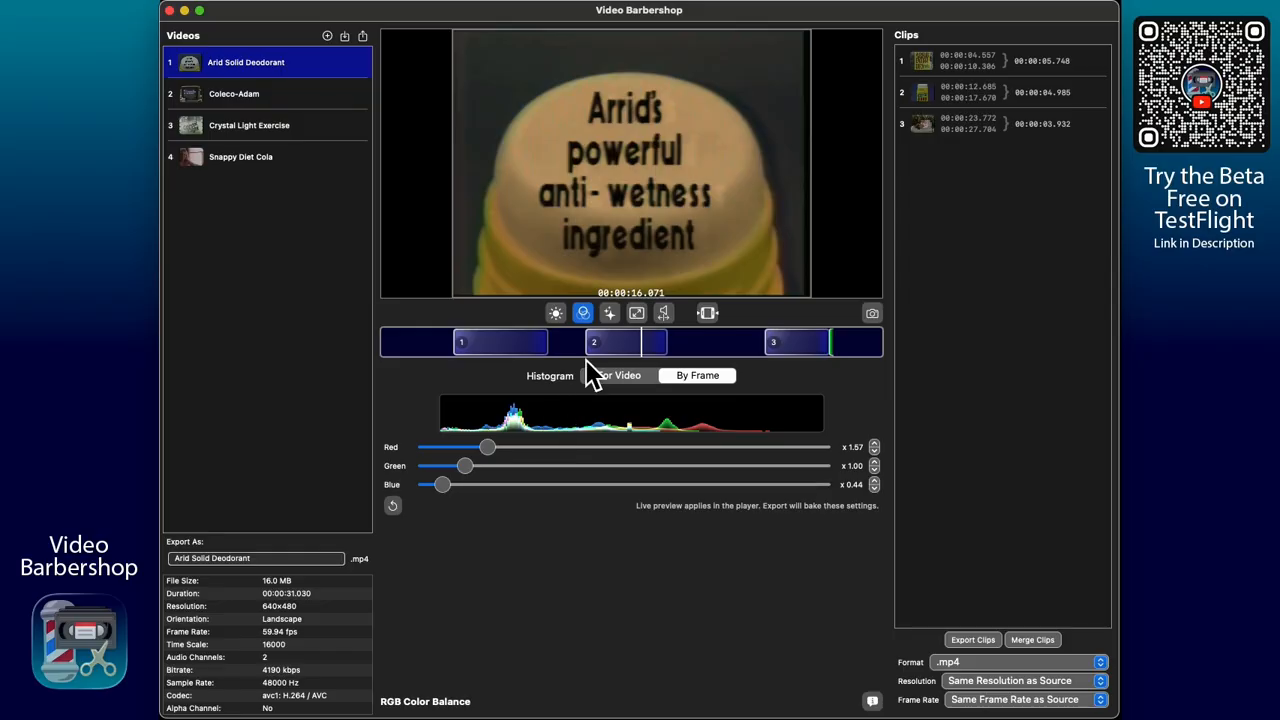
# Override the RGB color balance for the third clip only, with red x 0.35 and green x 0.90
pyautogui.click(995, 84)
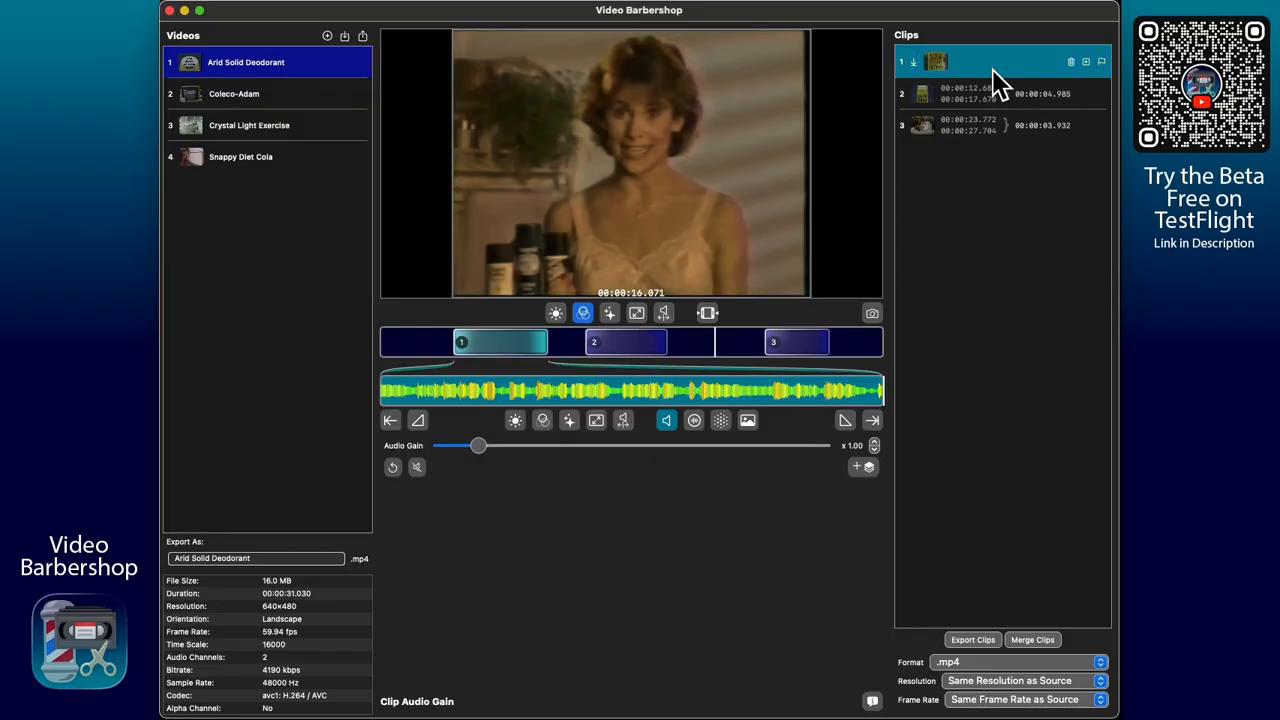
pyautogui.click(991, 95)
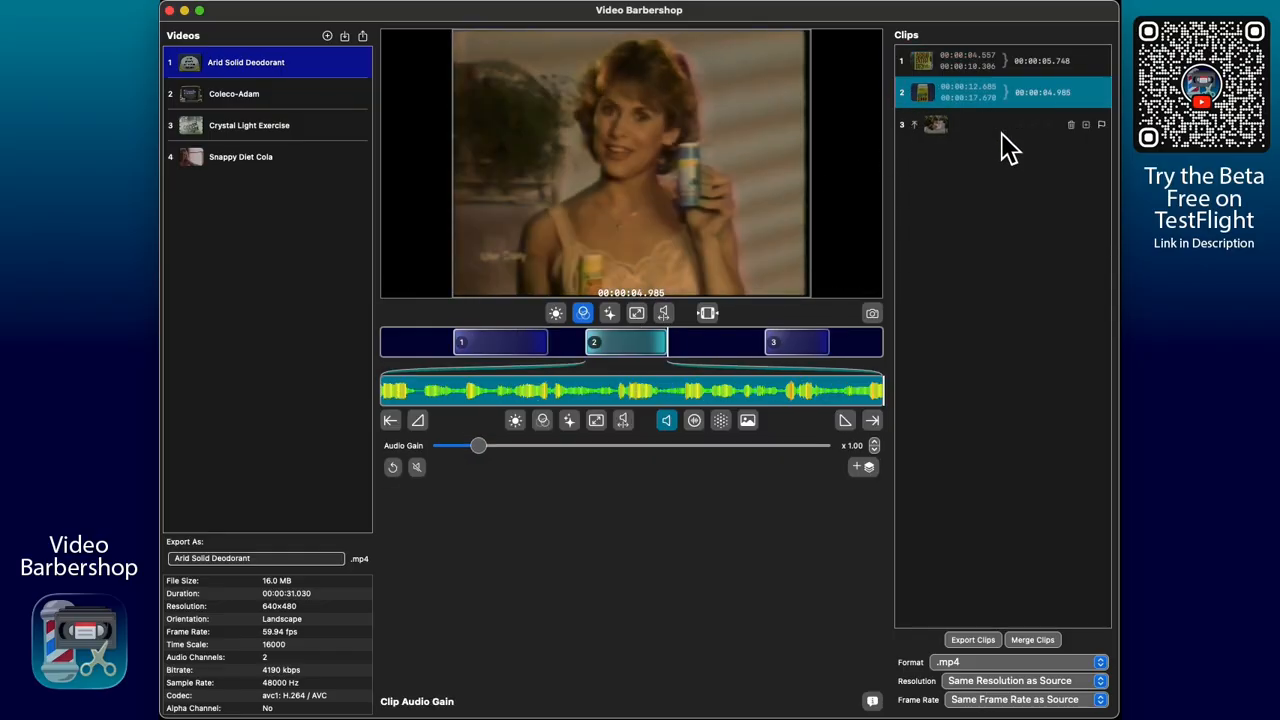
pyautogui.click(1001, 133)
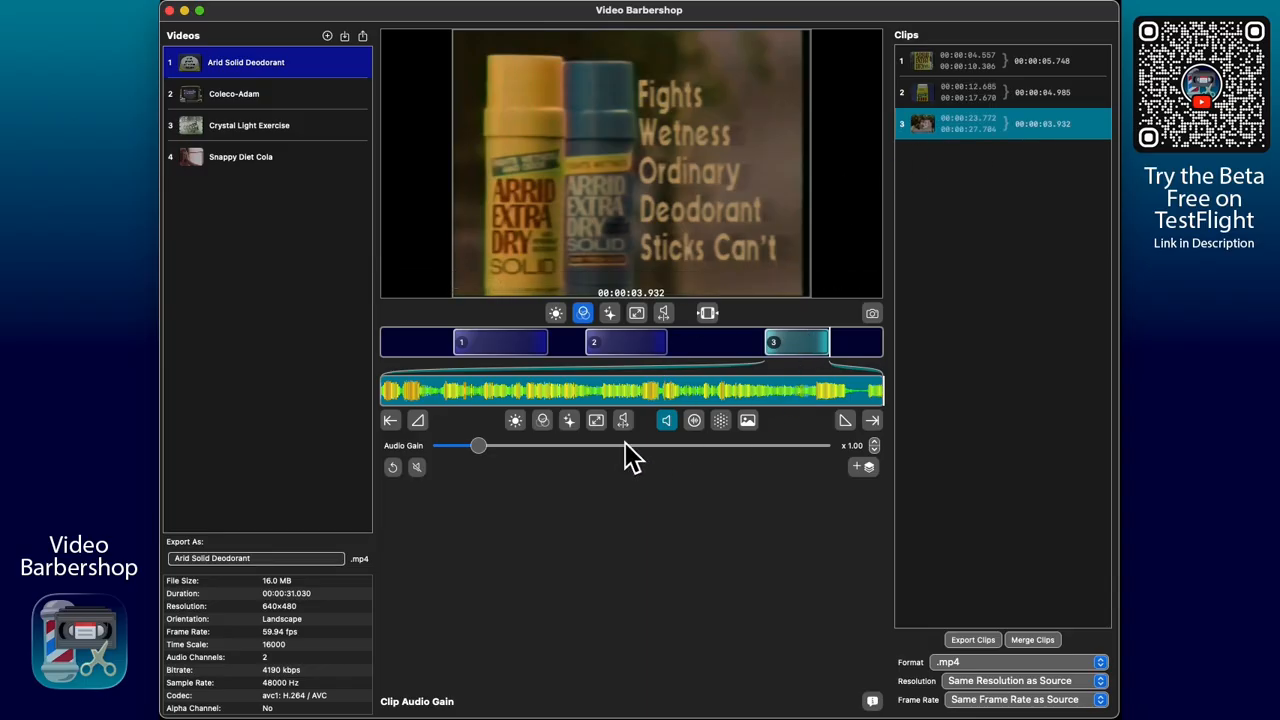
pyautogui.click(516, 421)
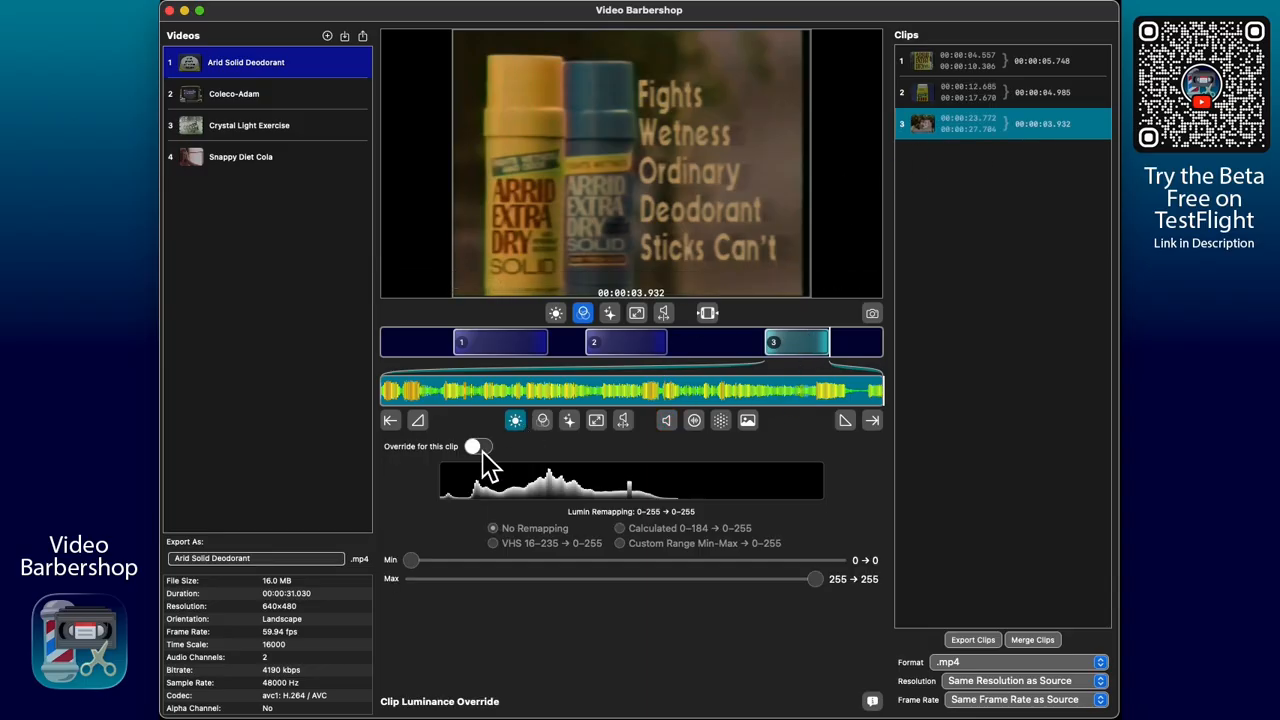
pyautogui.click(545, 421)
pyautogui.click(481, 447)
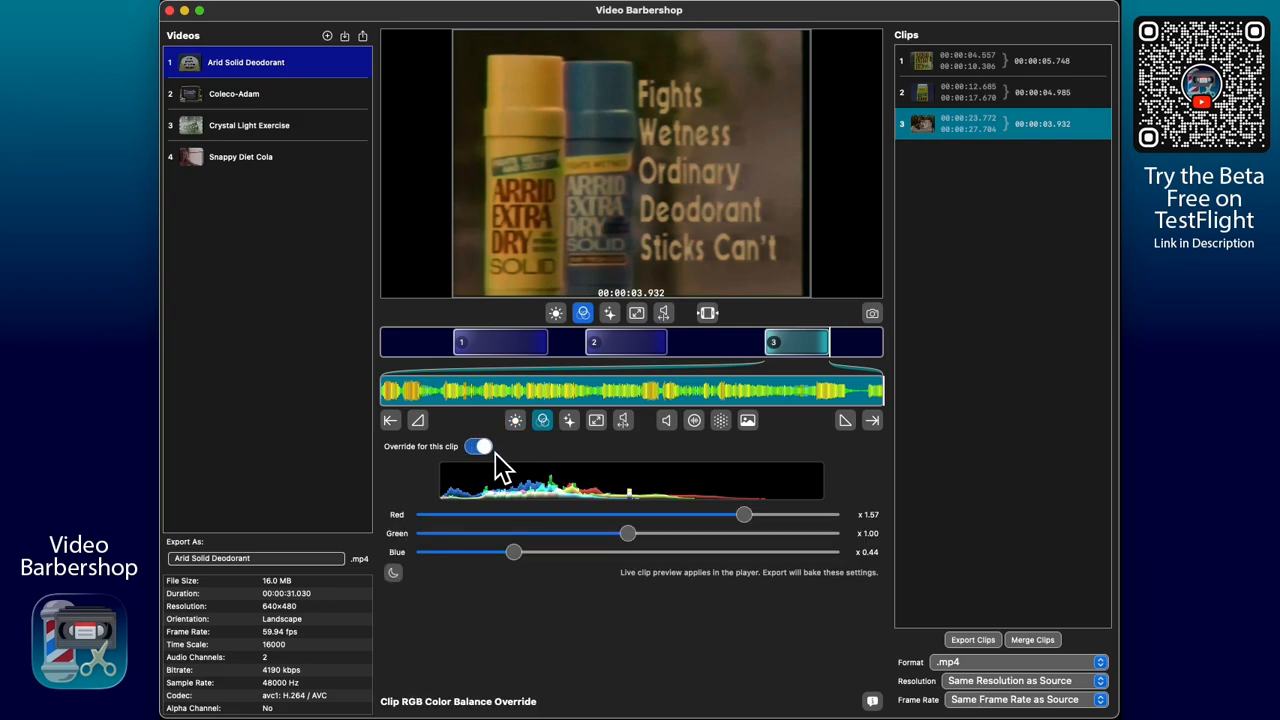
pyautogui.moveTo(627, 534); pyautogui.dragTo(515, 534)
pyautogui.moveTo(748, 516); pyautogui.dragTo(612, 536)
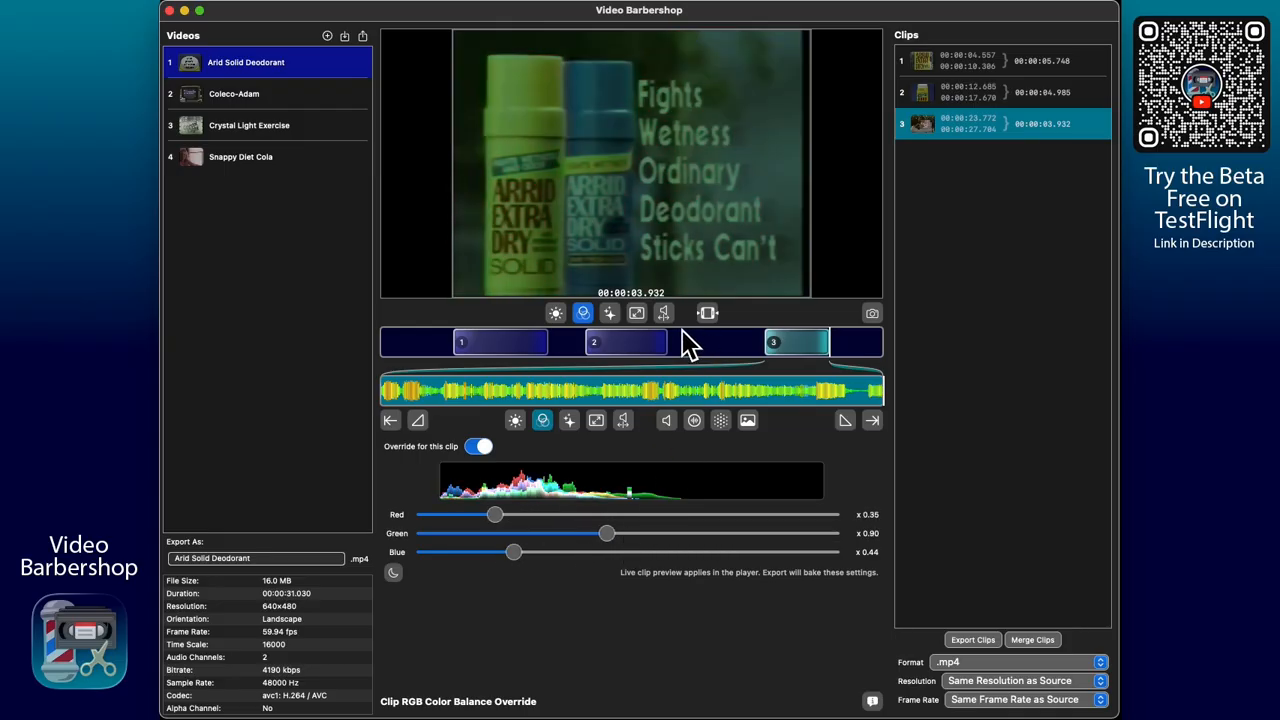
# Compare the color balance across the three clips and give the third clip a fade-in of 0.682 s from black
pyautogui.click(1010, 68)
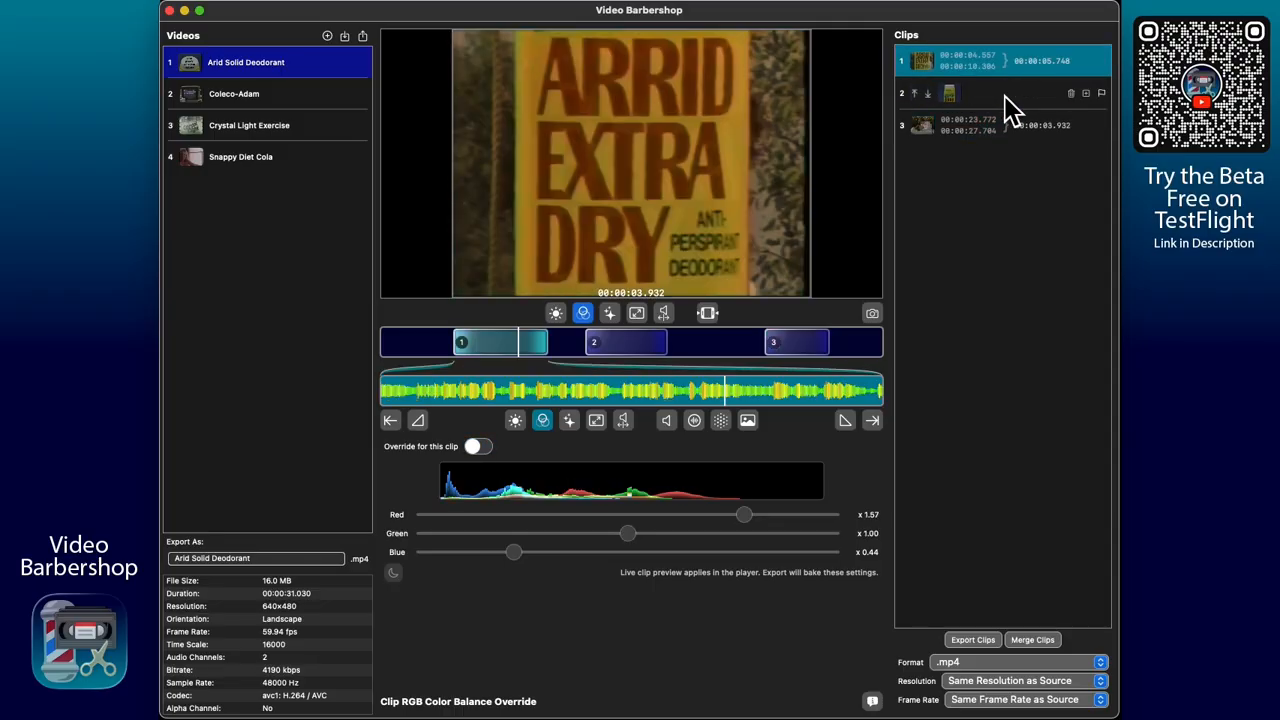
pyautogui.click(1007, 98)
pyautogui.click(1006, 128)
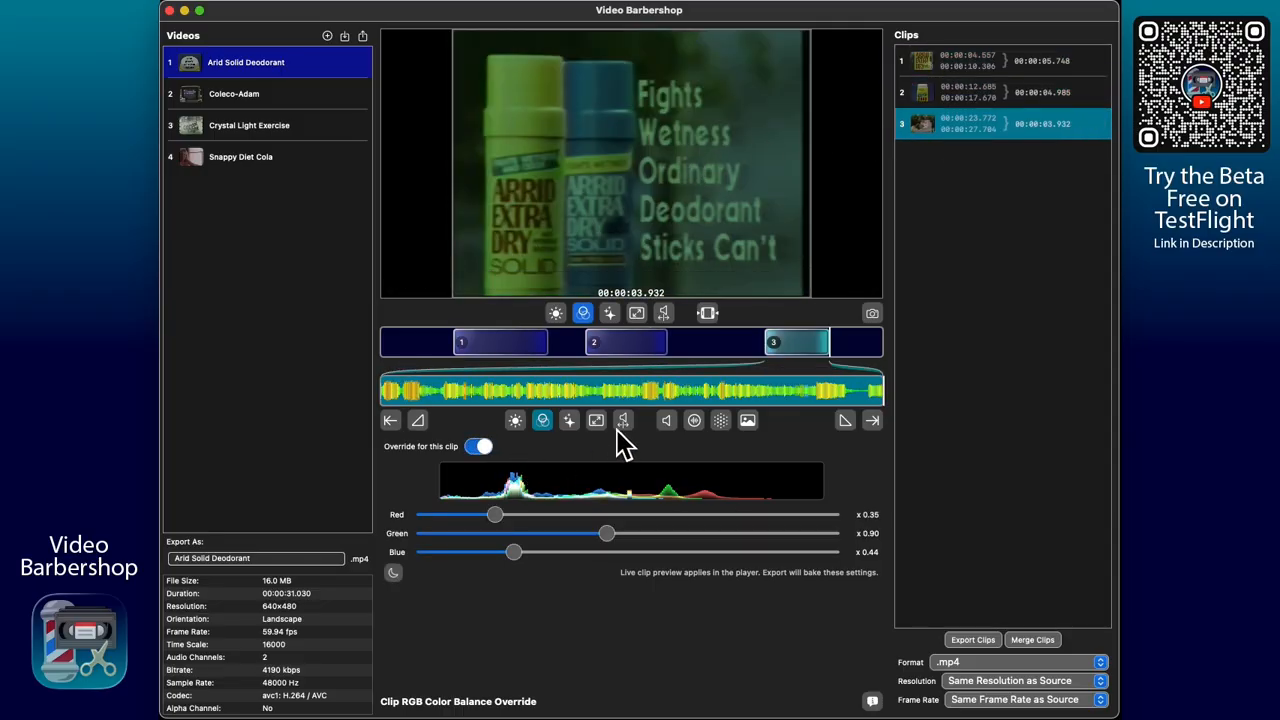
pyautogui.moveTo(751, 289)
pyautogui.click(418, 421)
pyautogui.moveTo(450, 447); pyautogui.dragTo(515, 460)
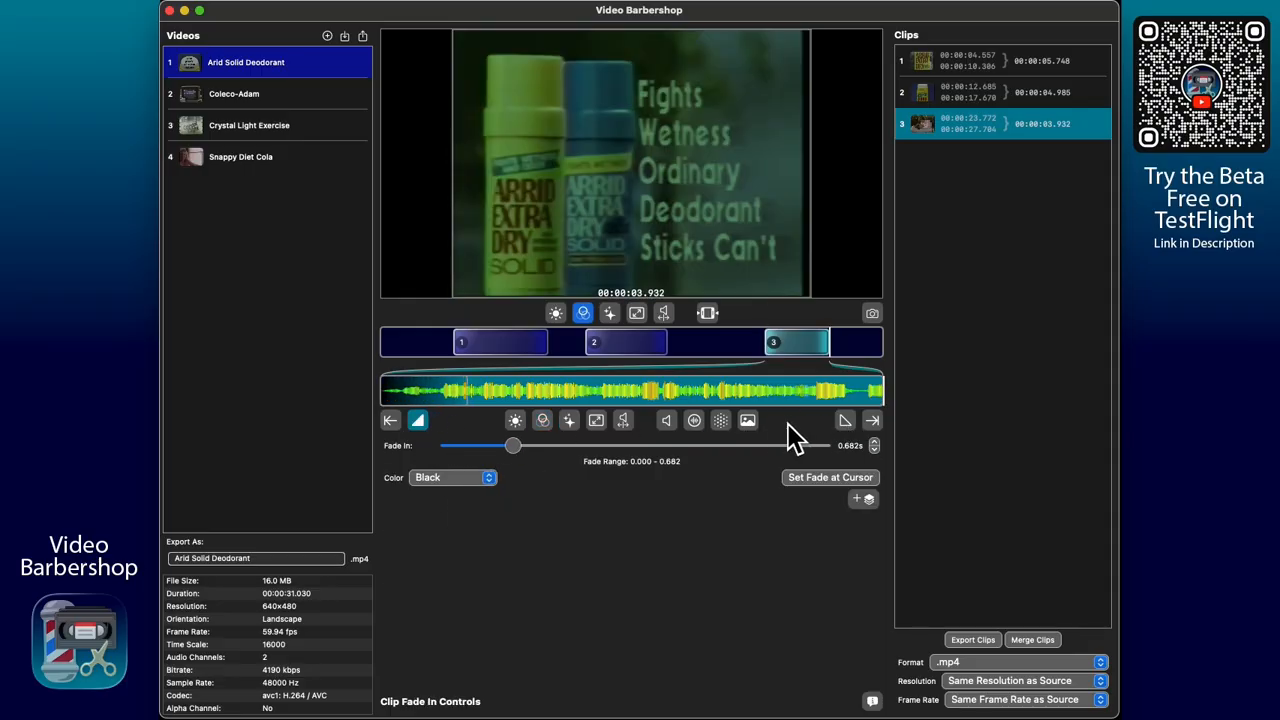
# Enable video enhancement for the third clip and raise its audio gain to x 1.35
pyautogui.click(718, 425)
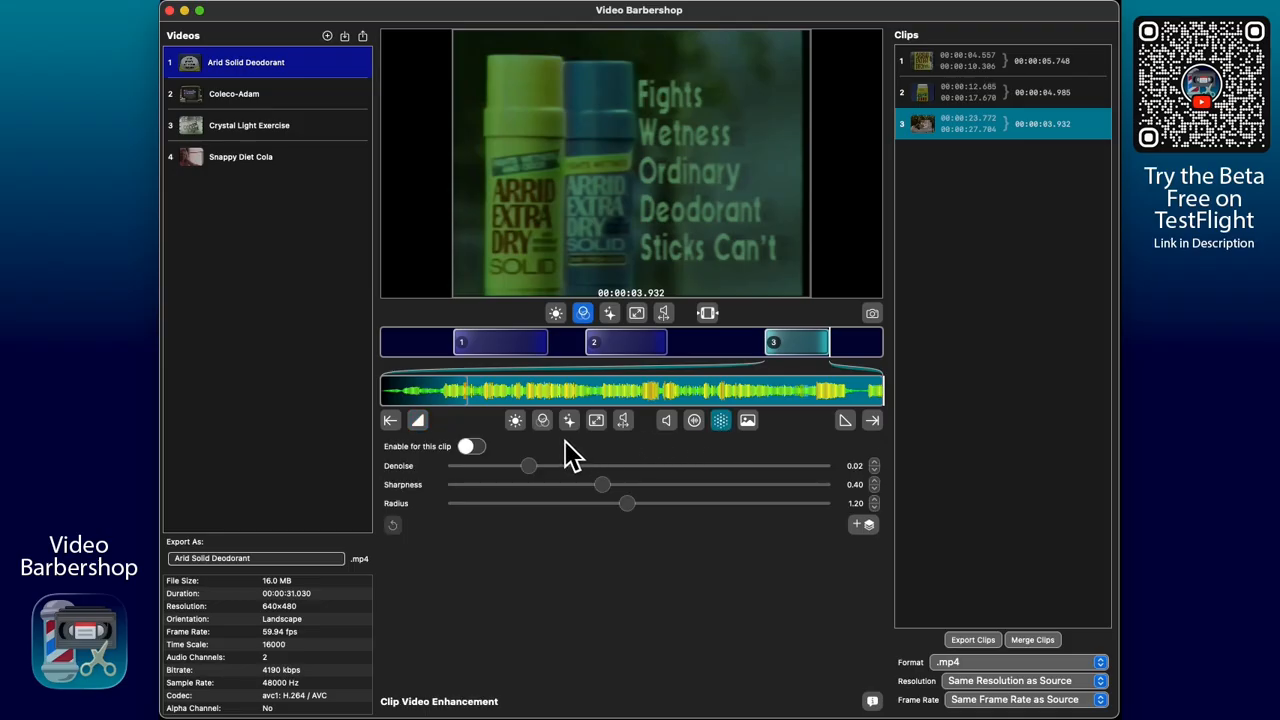
pyautogui.click(474, 447)
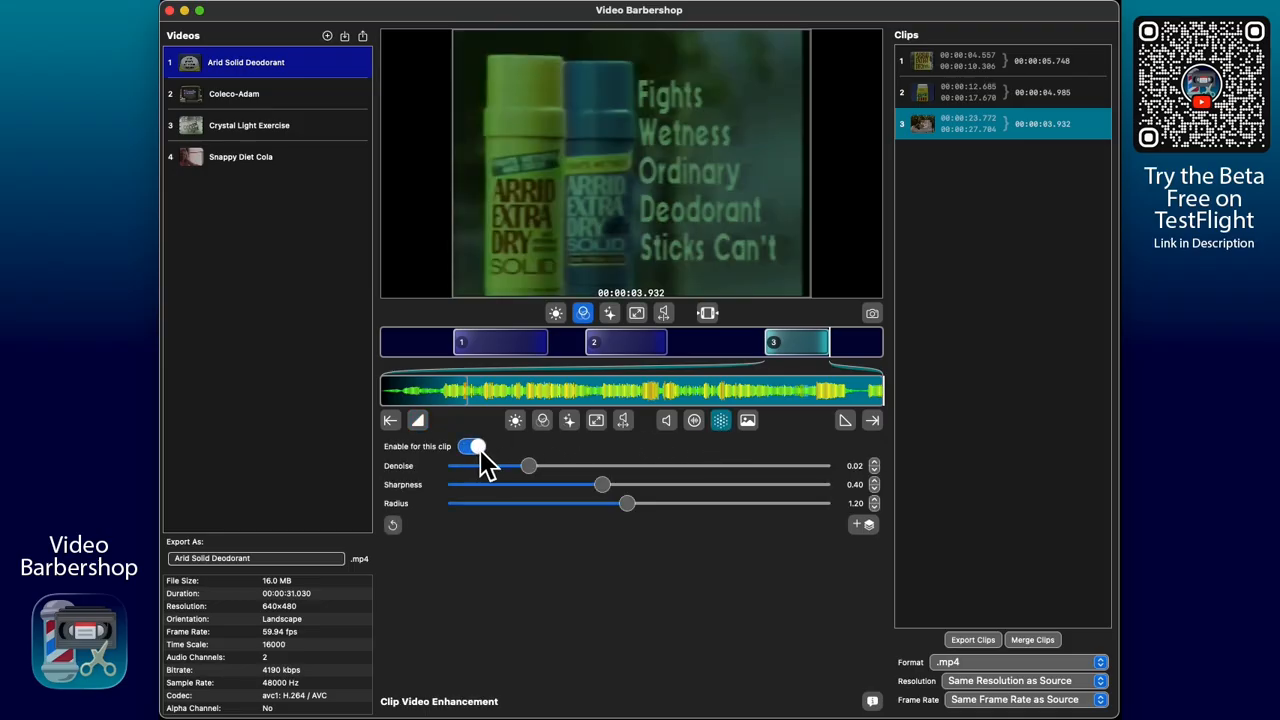
pyautogui.click(666, 421)
pyautogui.moveTo(476, 448)
pyautogui.mouseDown()
pyautogui.moveTo(509, 452)
pyautogui.moveTo(474, 450)
pyautogui.moveTo(492, 462)
pyautogui.mouseUp()
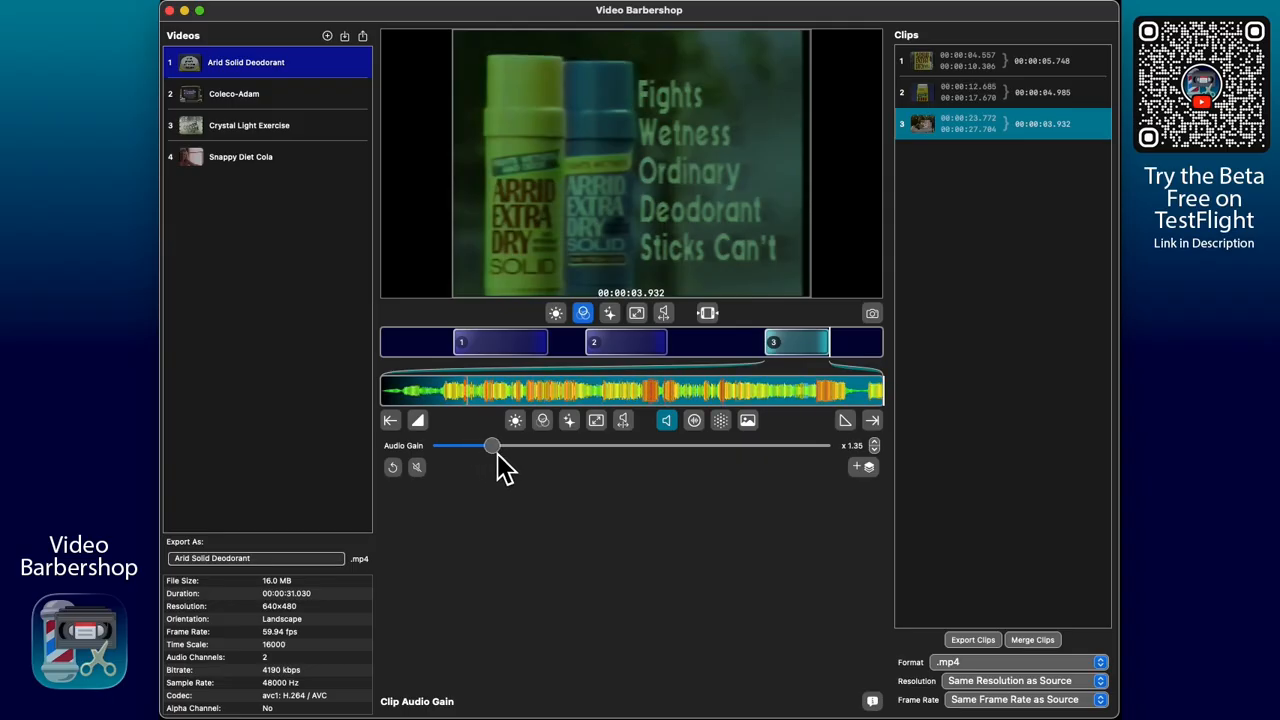
# Shift the third clip's audio by an additional -110 ms and the whole video's audio track by -138 ms
pyautogui.click(623, 421)
pyautogui.moveTo(630, 498); pyautogui.dragTo(591, 498)
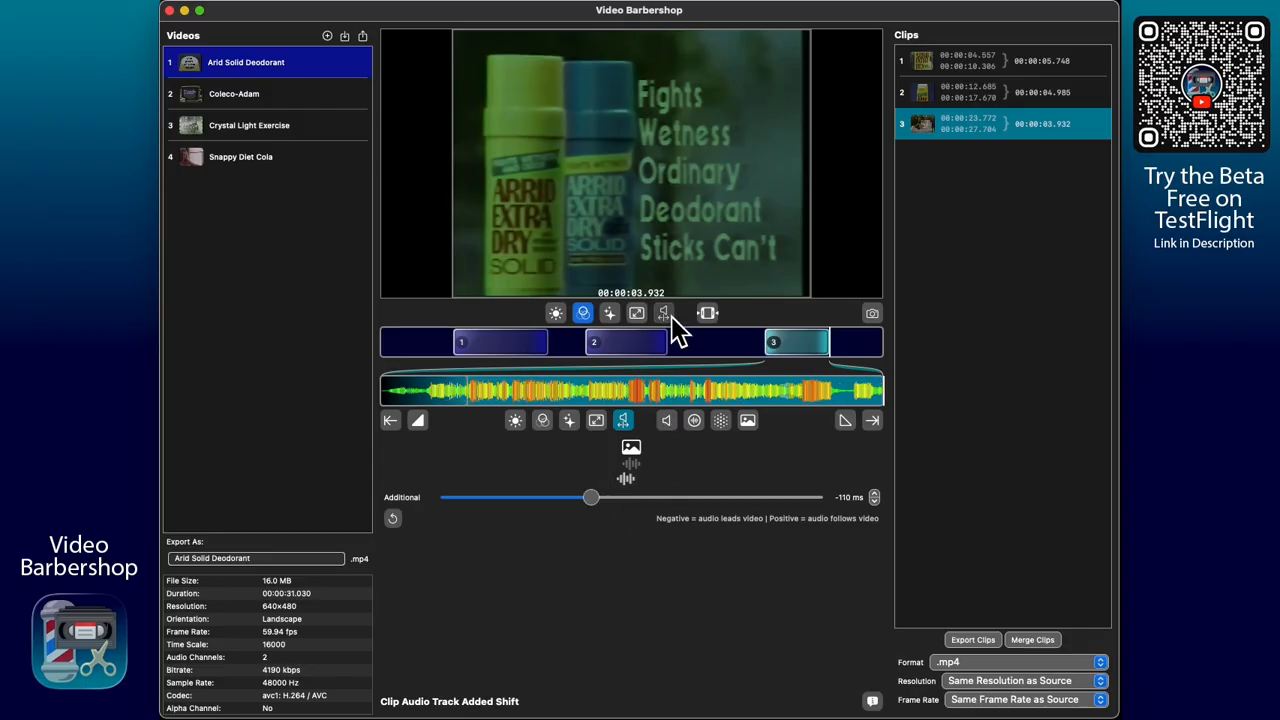
pyautogui.click(663, 313)
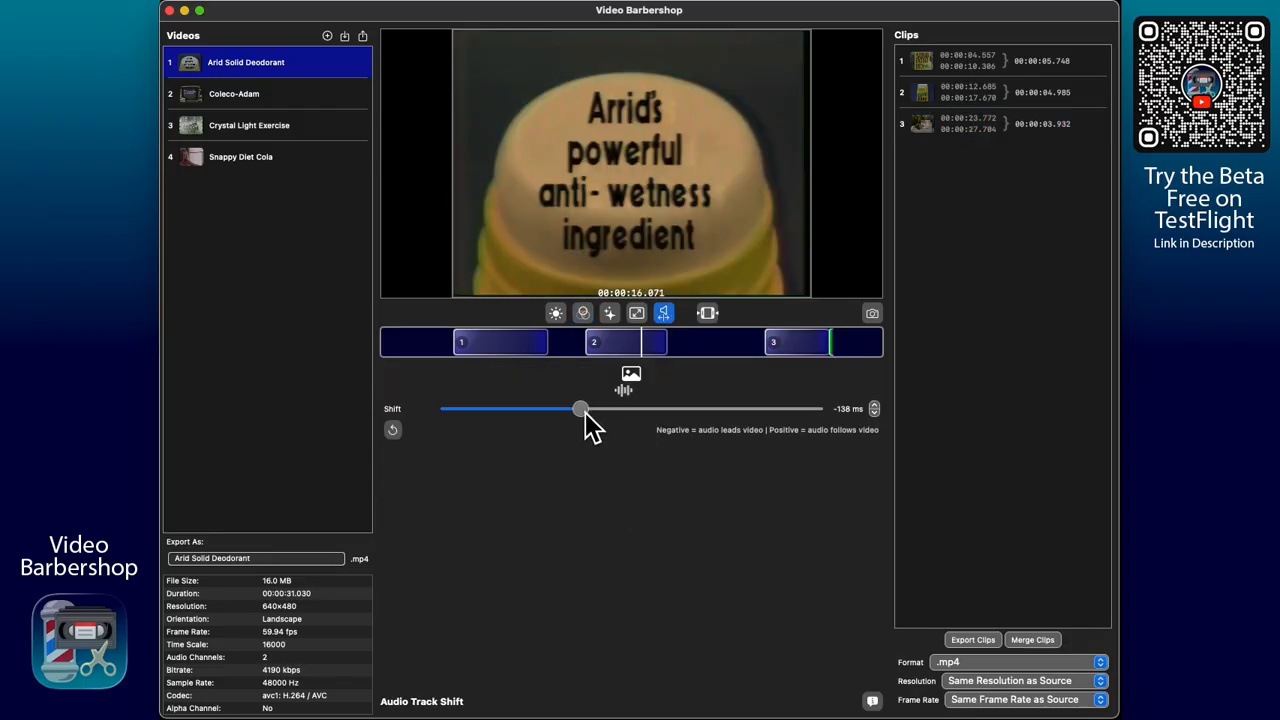
# Add a small positive audio shift to the second clip and set the third clip's additional shift to 199 ms
pyautogui.click(659, 344)
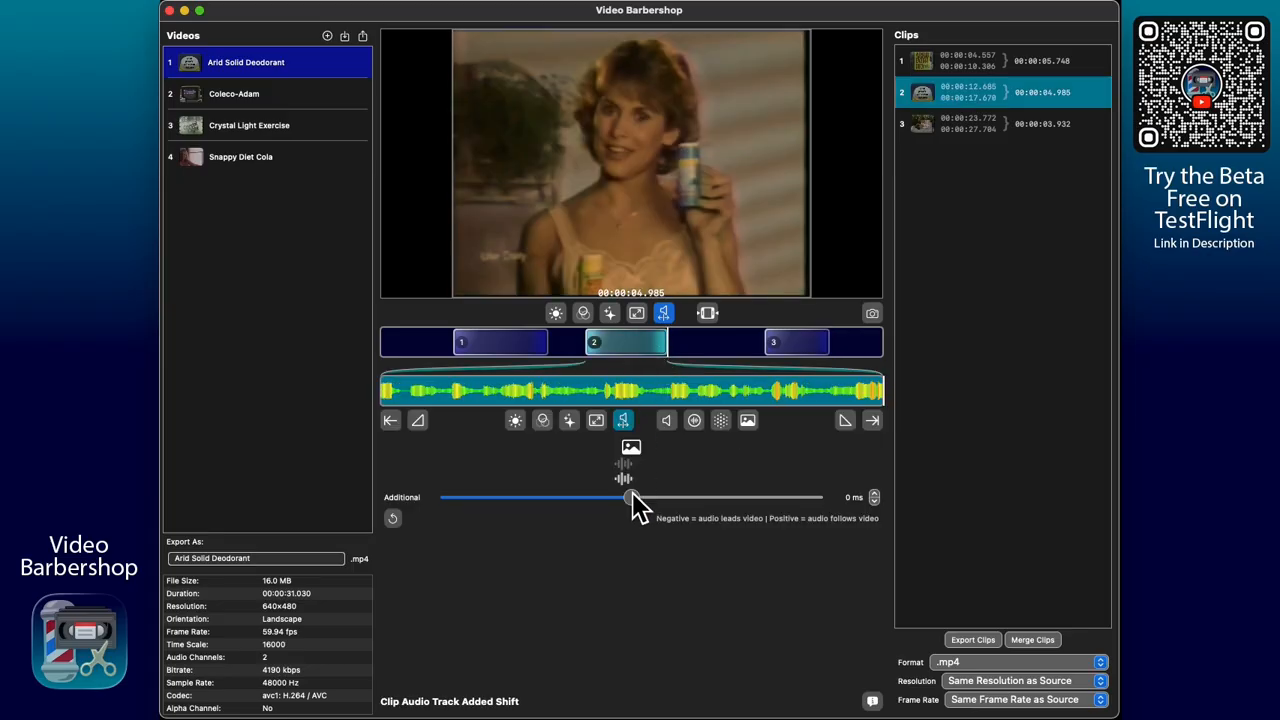
pyautogui.moveTo(633, 500); pyautogui.dragTo(652, 499)
pyautogui.click(806, 350)
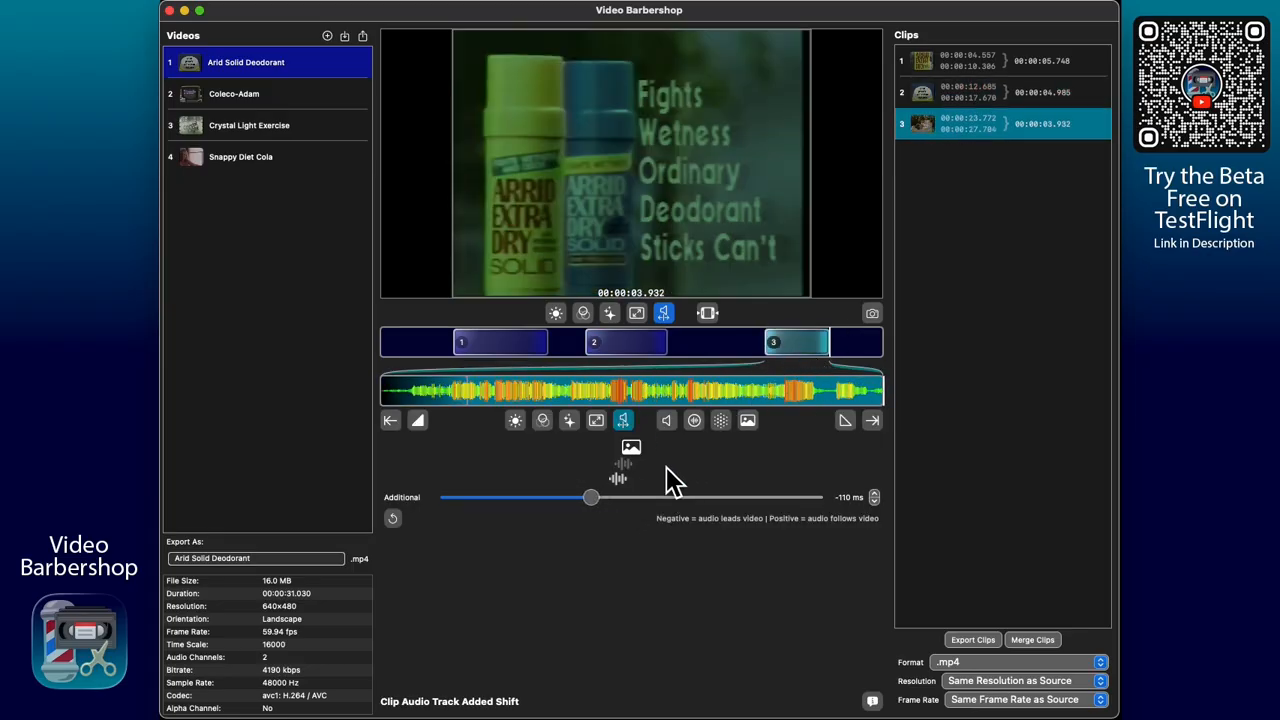
pyautogui.moveTo(590, 500); pyautogui.dragTo(707, 523)
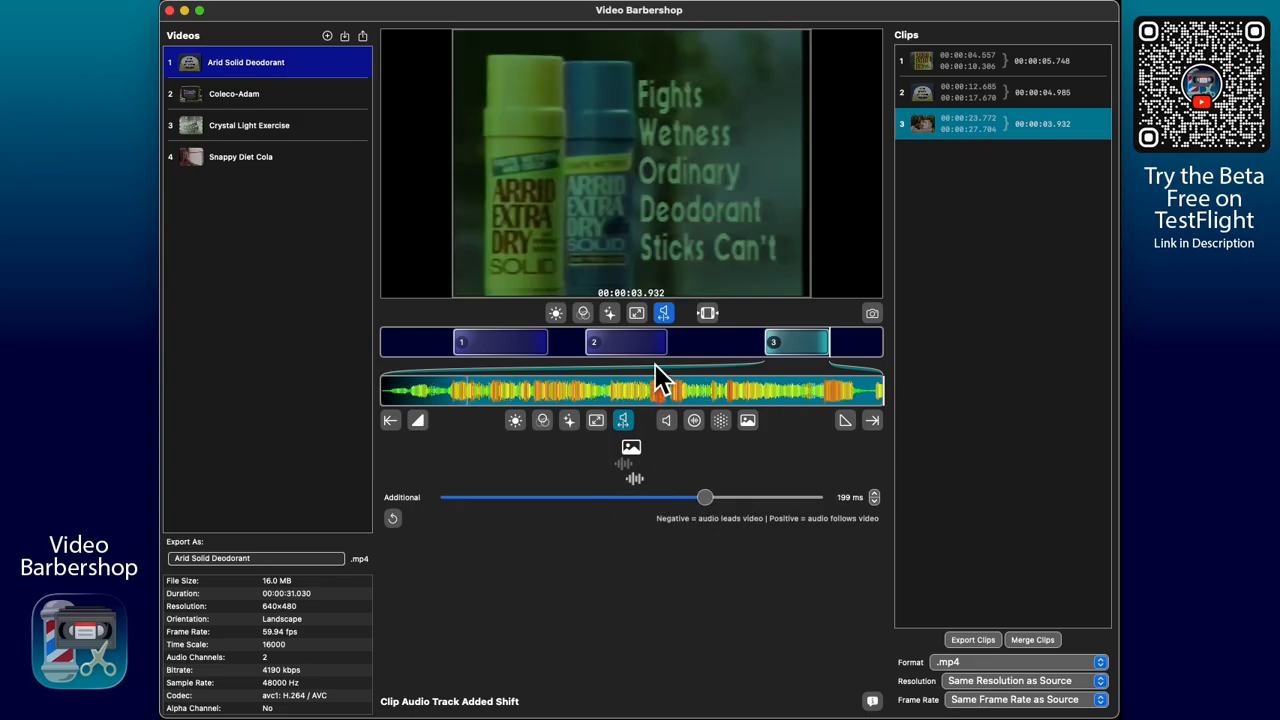
# Add the AUGraphicEQ audio unit to the third clip's plugin chain and lower its 8000 Hz band to -20
pyautogui.click(696, 423)
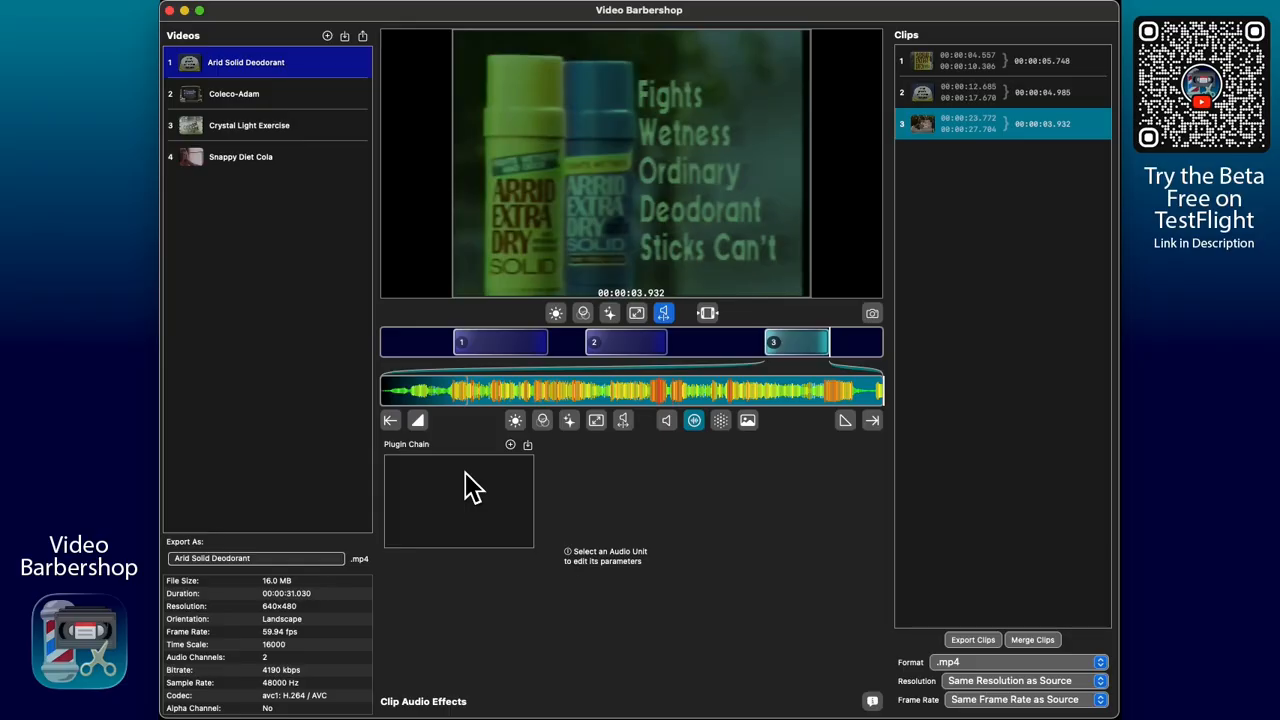
pyautogui.click(512, 446)
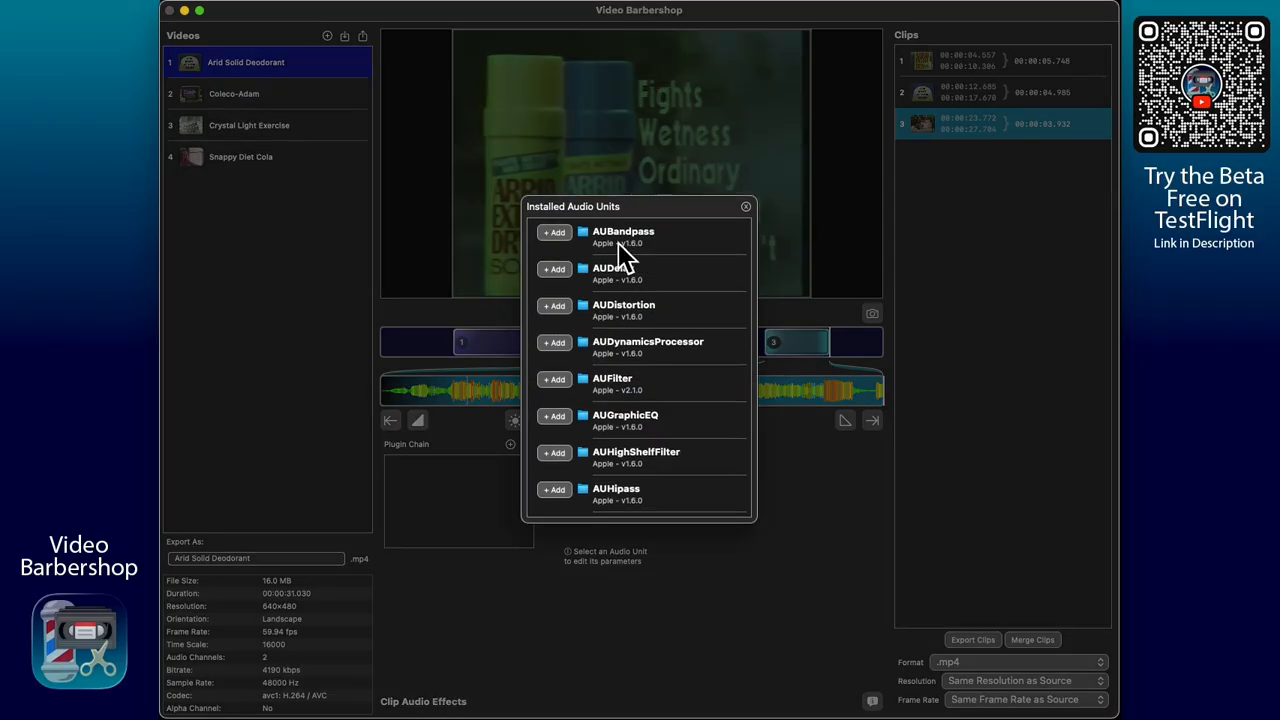
pyautogui.click(563, 418)
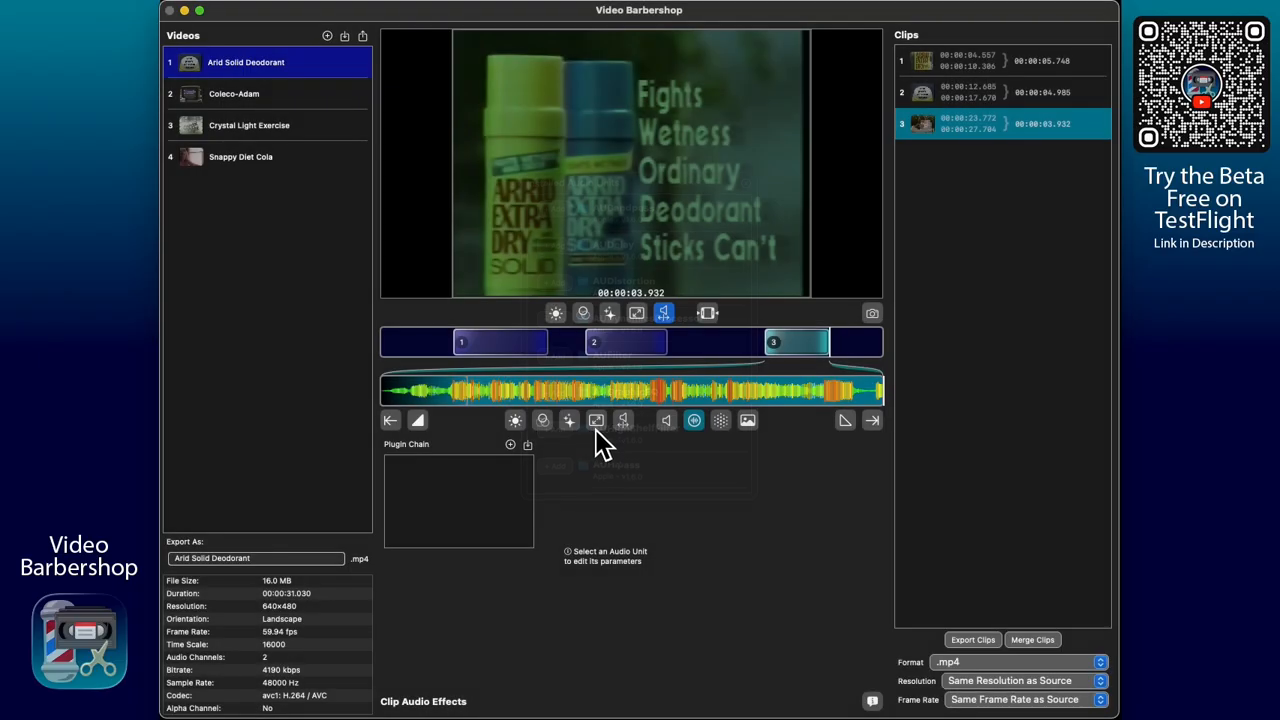
pyautogui.click(462, 468)
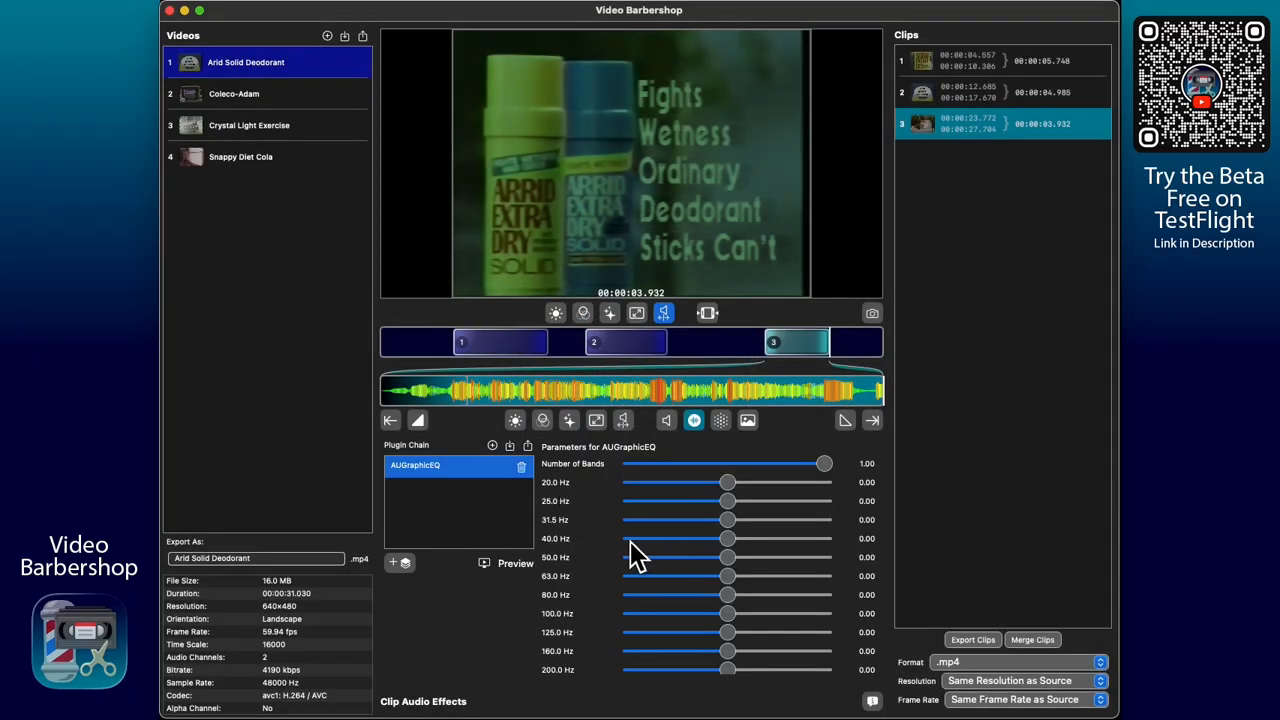
pyautogui.scroll(-10, 640, 540)
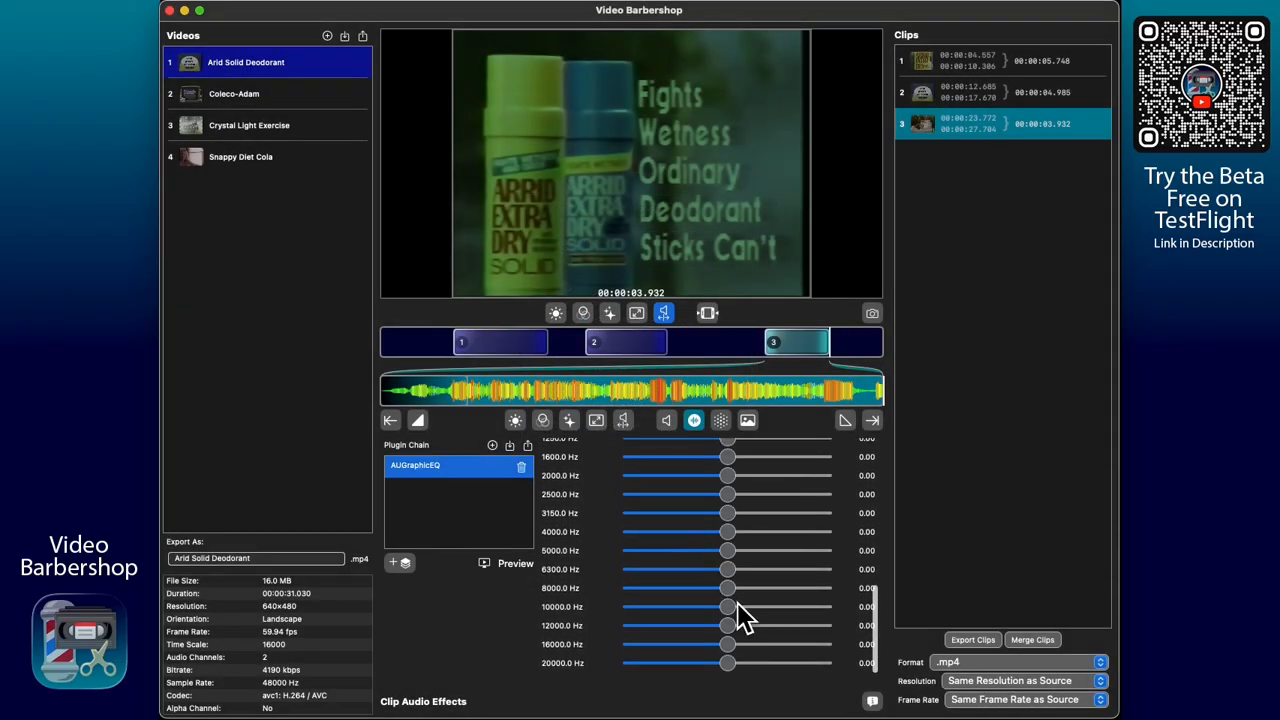
pyautogui.moveTo(728, 589); pyautogui.dragTo(580, 597)
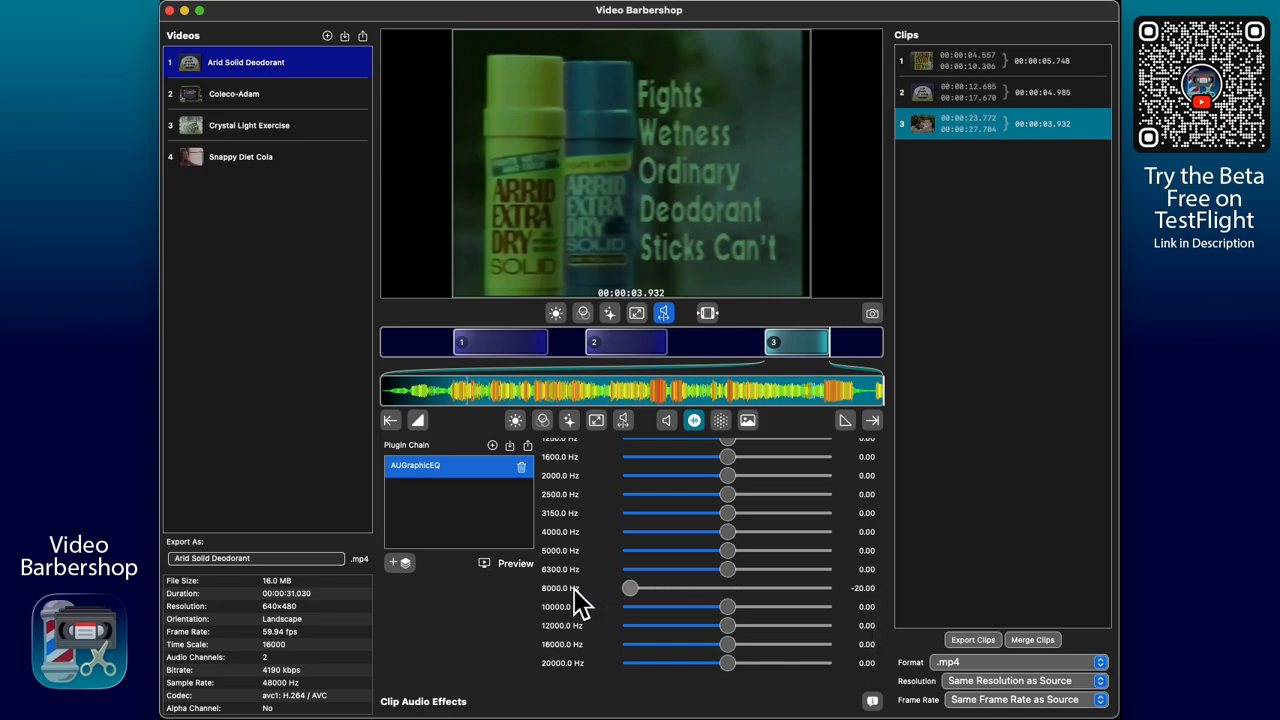
# Lower the graphic EQ's 6300, 10000, 12000, 16000 and 20000 Hz bands to -20 and the 5000 Hz band to -10.43
pyautogui.moveTo(728, 569); pyautogui.dragTo(560, 572)
pyautogui.moveTo(727, 550); pyautogui.dragTo(678, 557)
pyautogui.moveTo(728, 610); pyautogui.dragTo(618, 615)
pyautogui.moveTo(729, 629); pyautogui.dragTo(595, 632)
pyautogui.moveTo(725, 645); pyautogui.dragTo(605, 648)
pyautogui.moveTo(736, 670); pyautogui.dragTo(634, 680)
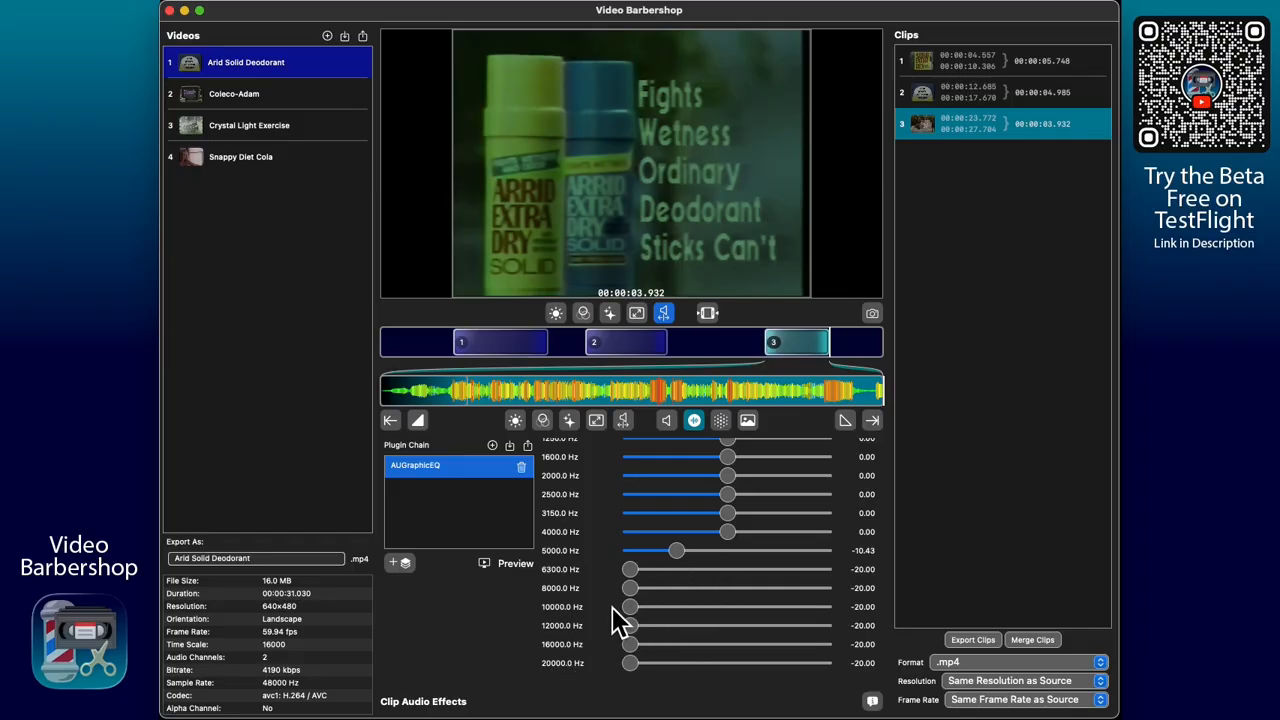
# Open the video clipping tools and read their help on defining clip segments and keyboard shortcuts
pyautogui.moveTo(697, 288)
pyautogui.click(707, 313)
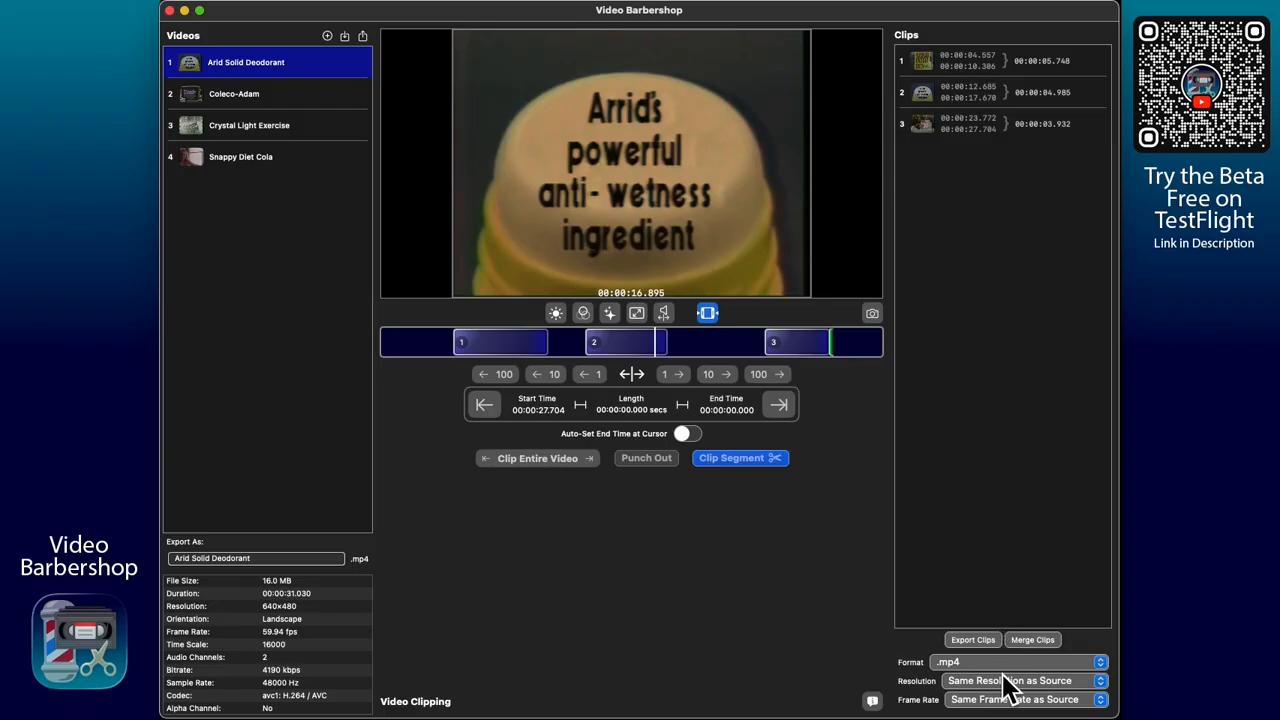
pyautogui.click(872, 700)
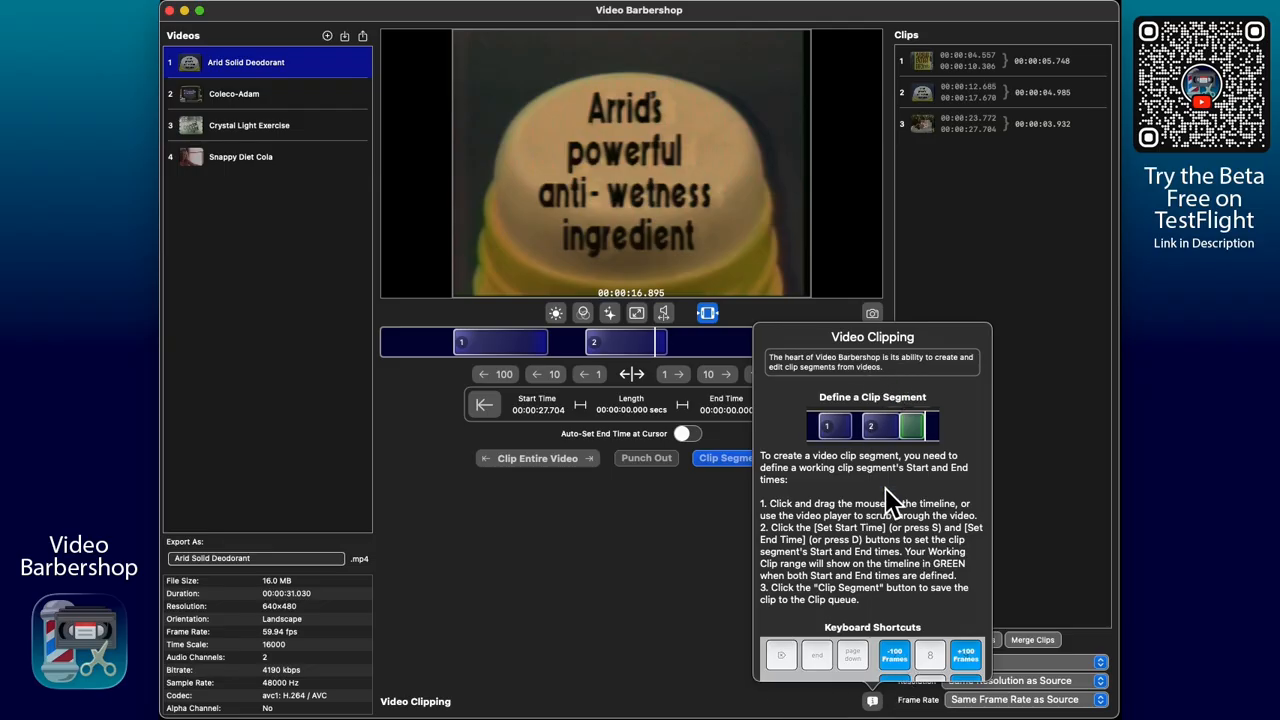
pyautogui.scroll(-5, 885, 488)
pyautogui.scroll(-4, 882, 480)
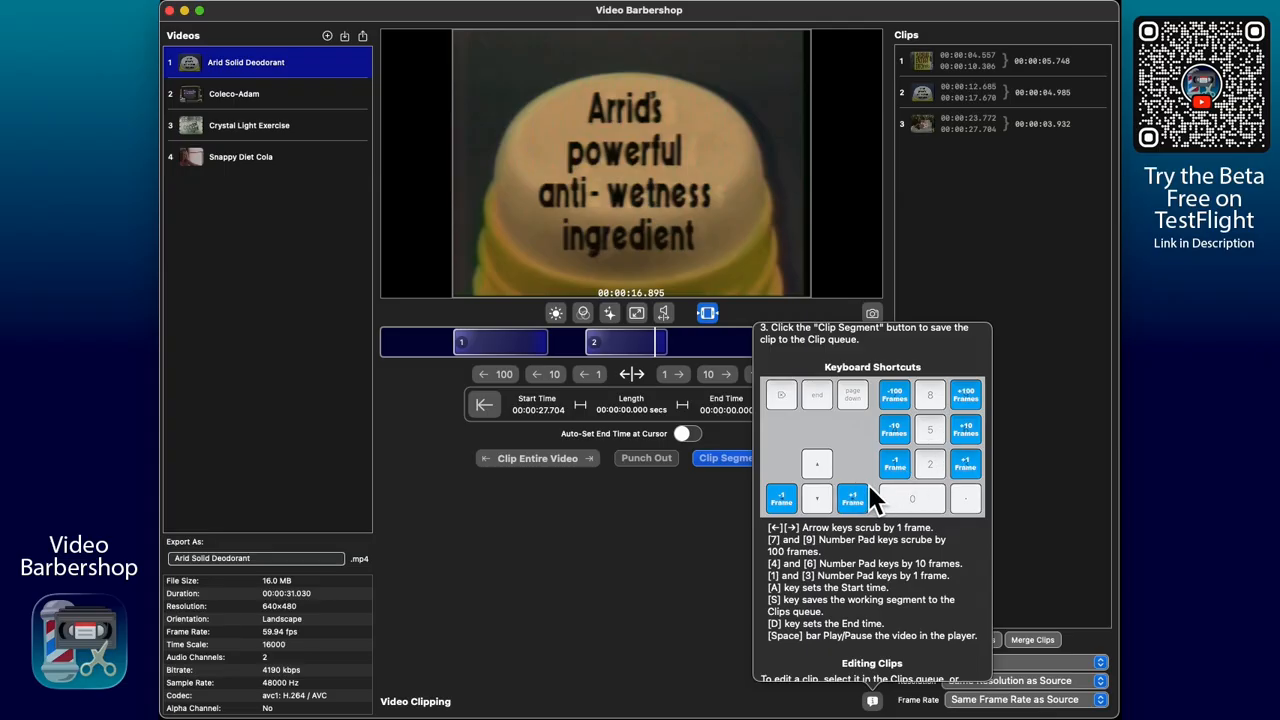
pyautogui.click(694, 523)
# Scrub through the video and mark a working segment from 00:00:18.844 to 00:00:22.030
pyautogui.click(554, 350)
pyautogui.moveTo(556, 352); pyautogui.dragTo(632, 350)
pyautogui.moveTo(632, 287)
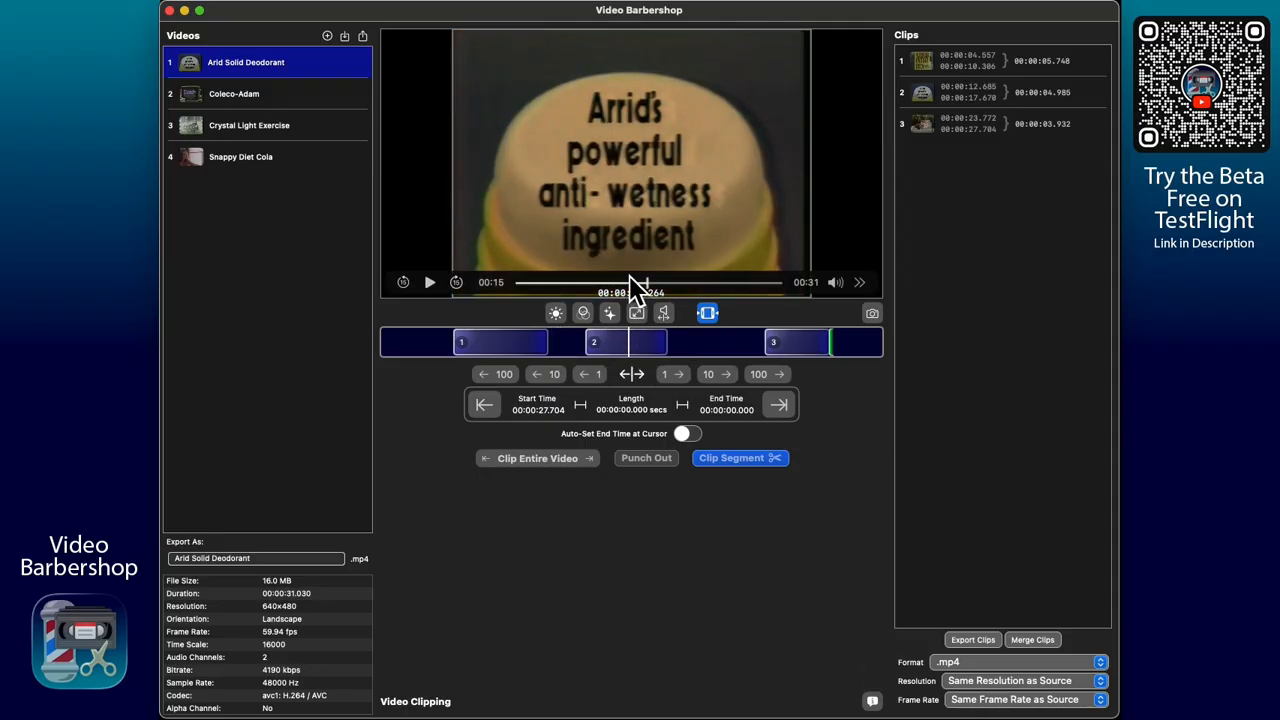
pyautogui.moveTo(648, 285)
pyautogui.mouseDown()
pyautogui.moveTo(569, 287)
pyautogui.moveTo(714, 292)
pyautogui.moveTo(632, 290)
pyautogui.mouseUp()
pyautogui.moveTo(643, 341); pyautogui.dragTo(734, 347)
pyautogui.click(686, 347)
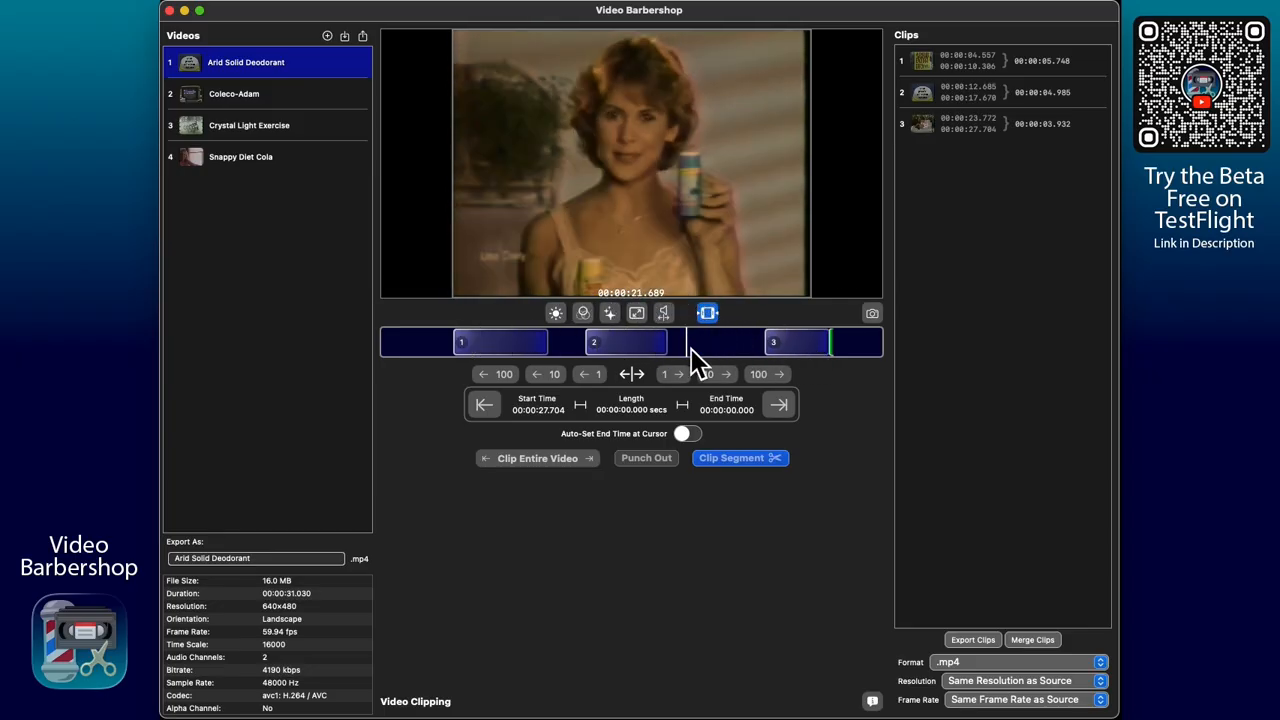
pyautogui.click(738, 343)
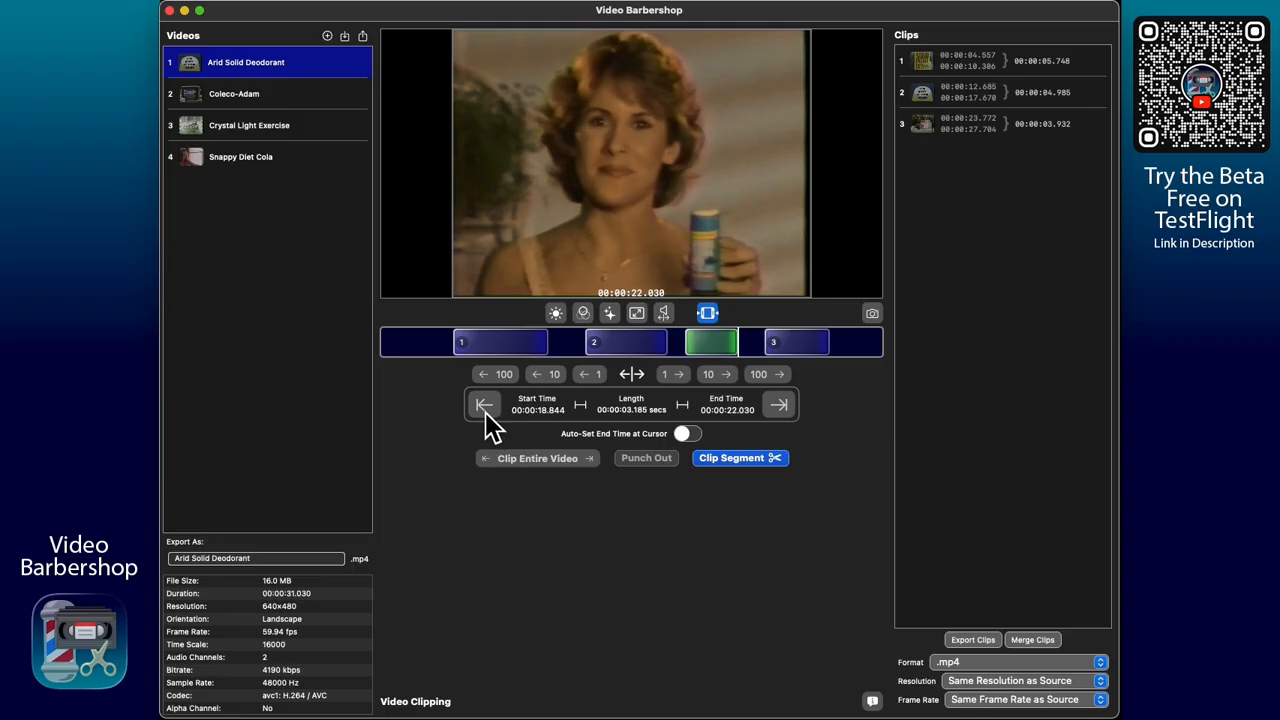
# Set the working segment to run from 00:00:02.832 to 00:00:22.933 and save it as a clip
pyautogui.click(427, 350)
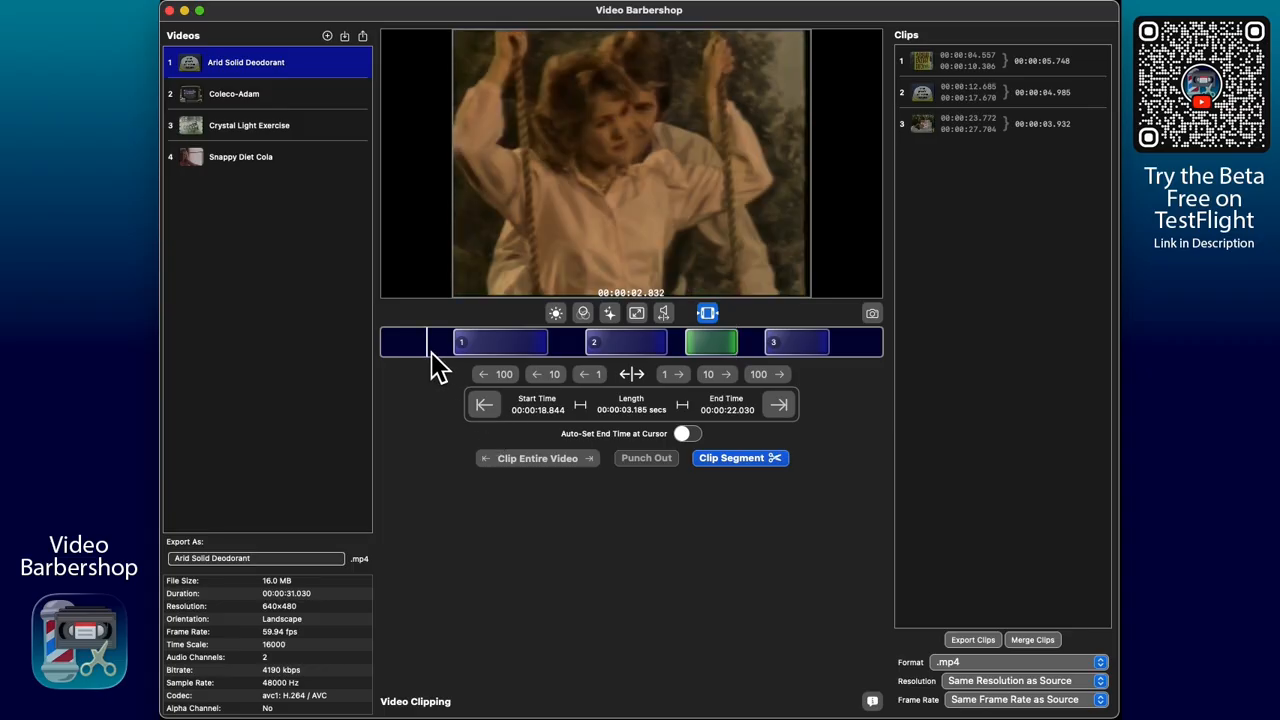
pyautogui.click(490, 405)
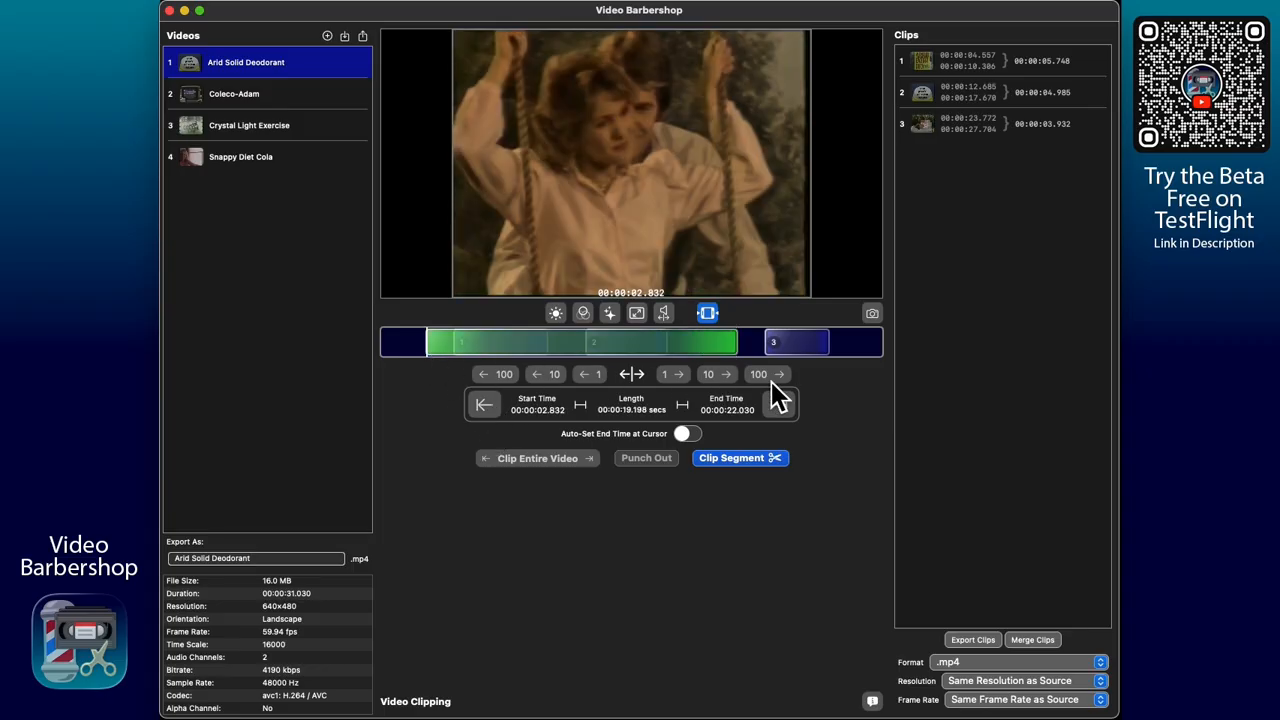
pyautogui.click(754, 348)
pyautogui.click(780, 405)
pyautogui.click(742, 460)
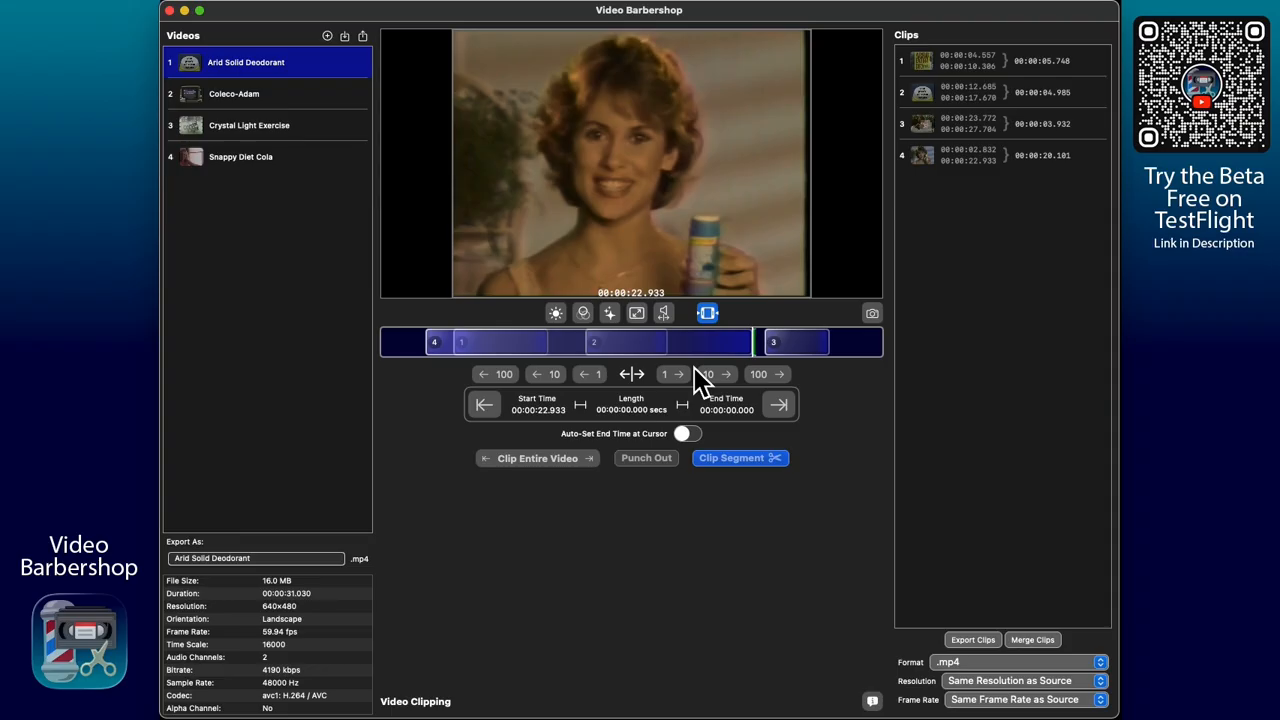
# Cut two more clips from 00:00:06.014 to 00:00:09.413 and from 00:00:11.185 to 00:00:13.418
pyautogui.click(482, 350)
pyautogui.press('i')
pyautogui.click(538, 346)
pyautogui.press('o')
pyautogui.click(563, 346)
pyautogui.press('i')
pyautogui.click(598, 346)
pyautogui.press('o')
# Cut two further clips from 00:00:15.194 to 00:00:19.179 and from 00:00:20.970 to 00:00:23.573
pyautogui.click(629, 346)
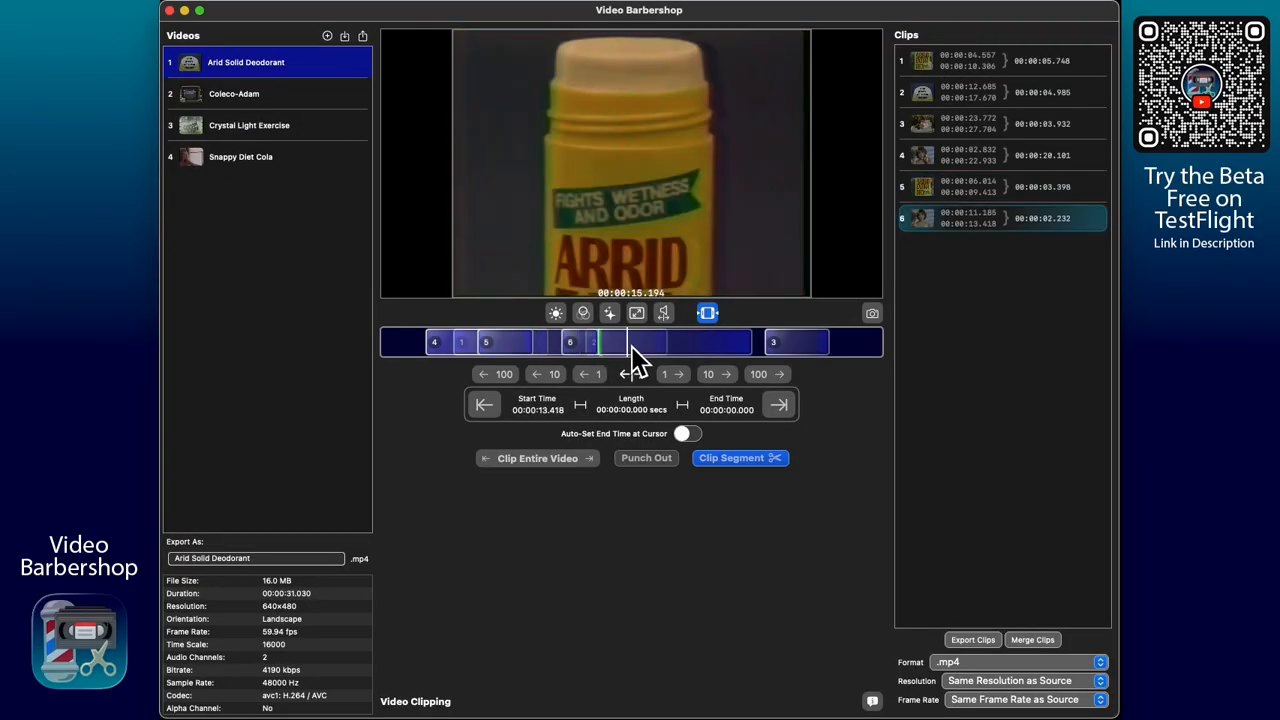
pyautogui.press('i')
pyautogui.click(694, 346)
pyautogui.press('o')
pyautogui.click(724, 346)
pyautogui.press('i')
pyautogui.click(765, 346)
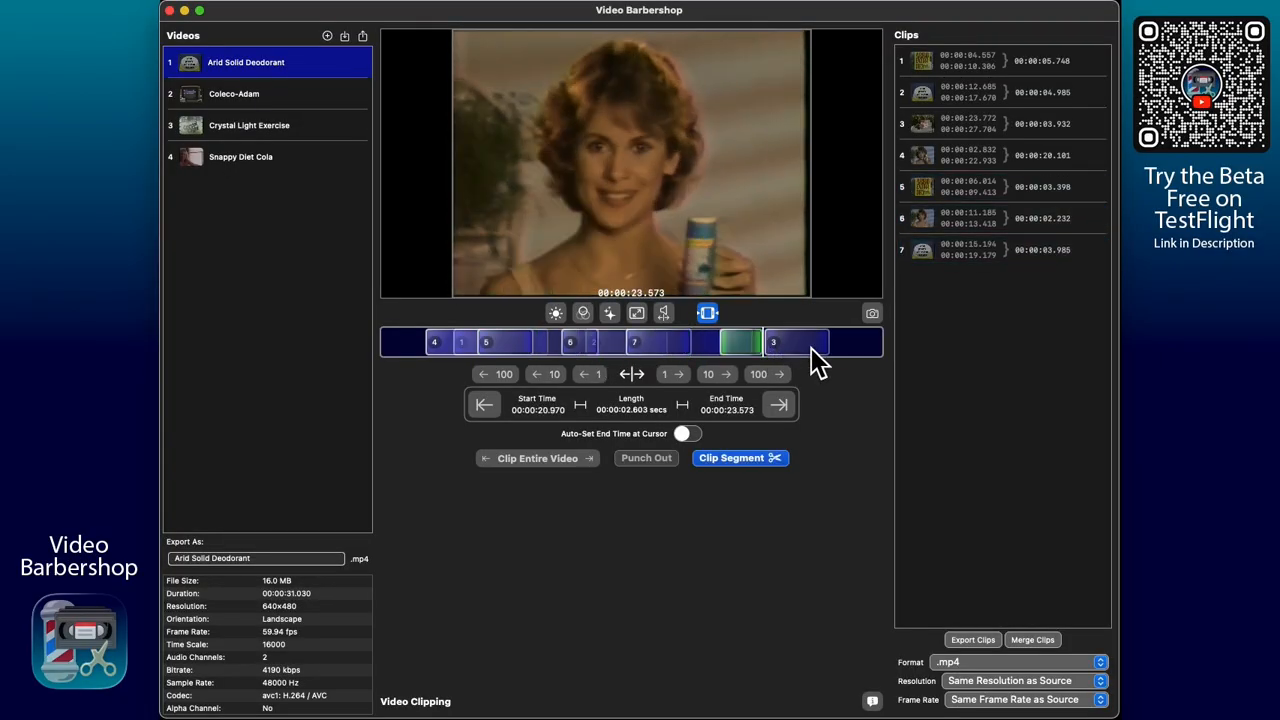
pyautogui.press('o')
# Cut a ninth clip from 00:00:26.061 to 00:00:29.093 near the end of the video
pyautogui.click(804, 347)
pyautogui.press('i')
pyautogui.click(851, 347)
pyautogui.press('o')
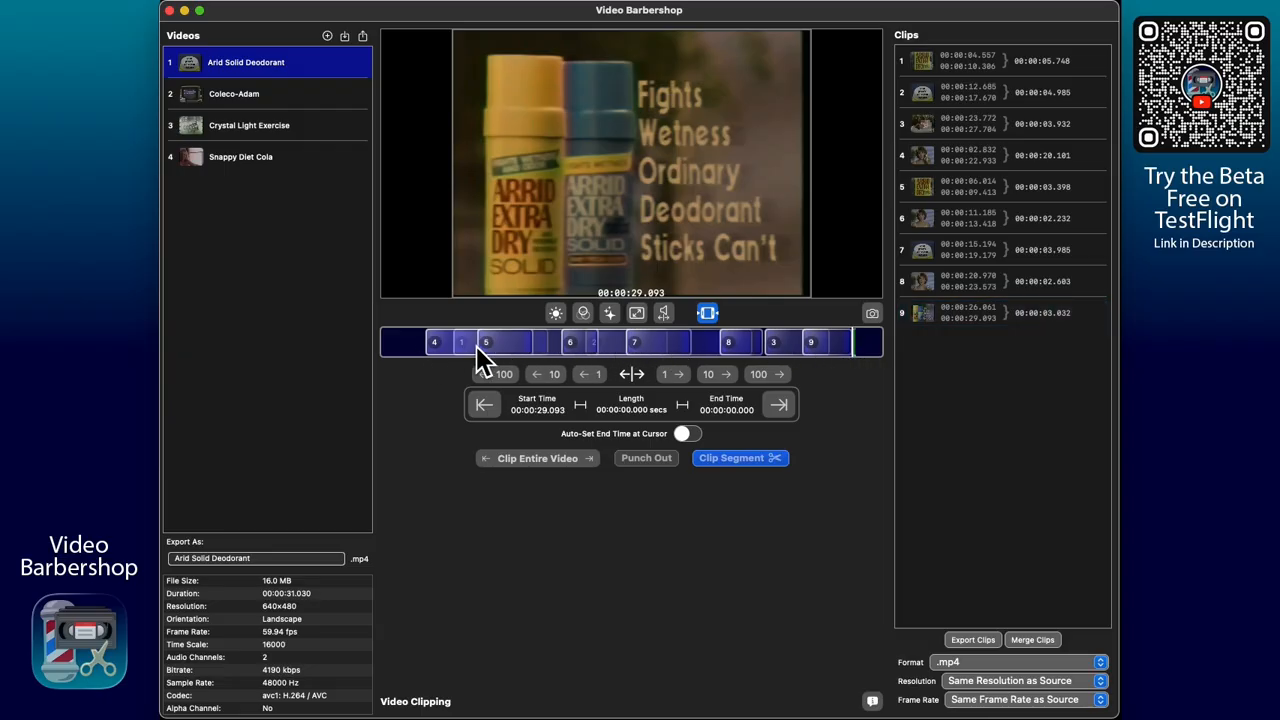
# Add the image VideoBarbershop-64x64.png to clip 5 in Watermark mode
pyautogui.click(1016, 258)
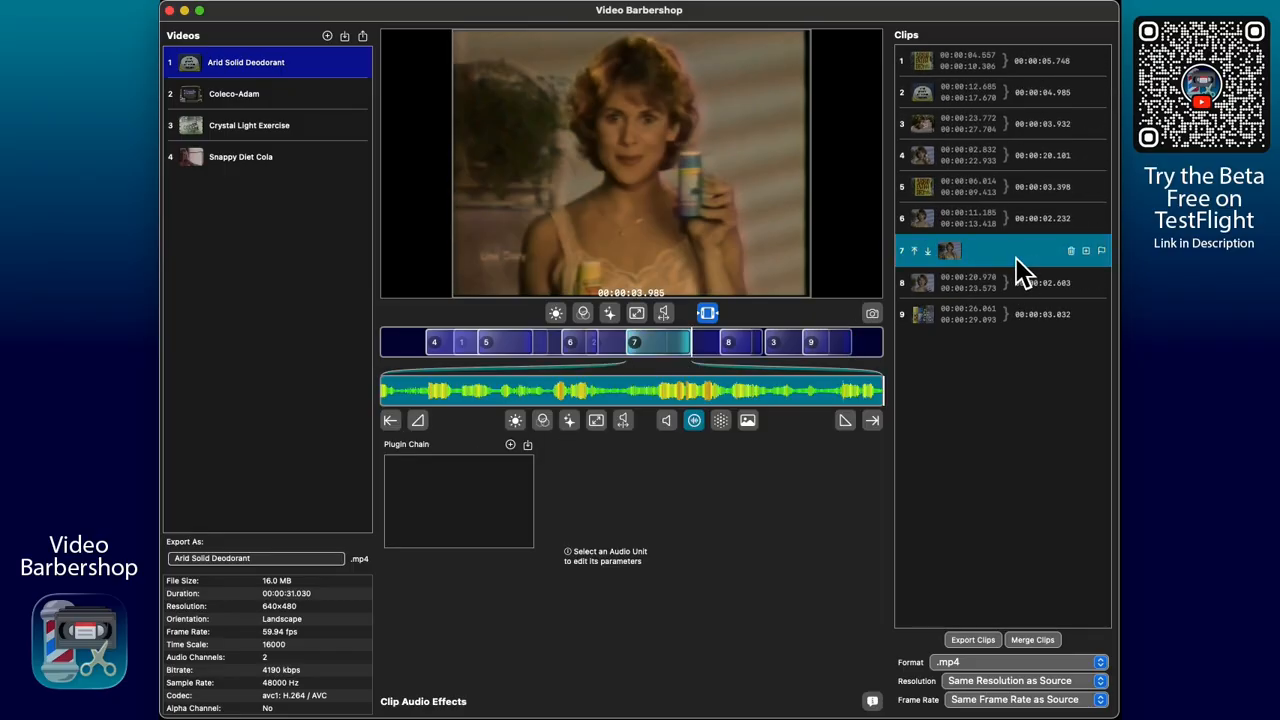
pyautogui.click(1020, 220)
pyautogui.click(1020, 189)
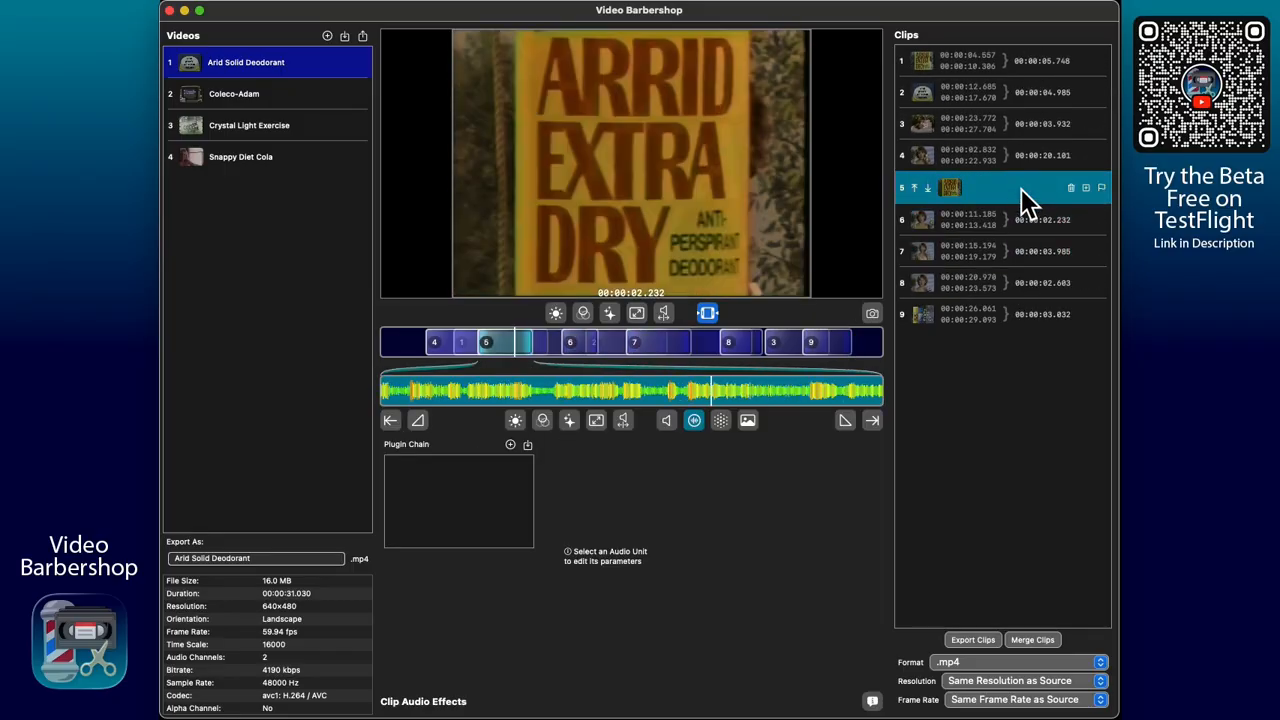
pyautogui.click(592, 400)
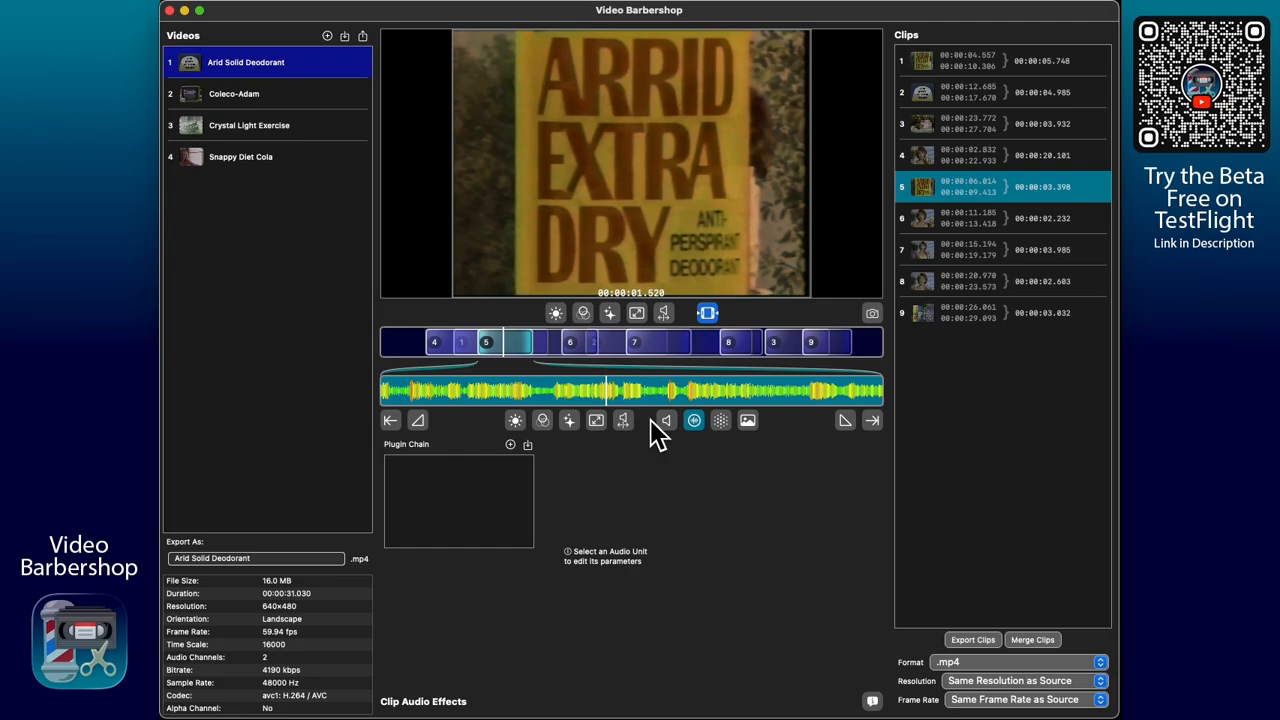
pyautogui.click(748, 421)
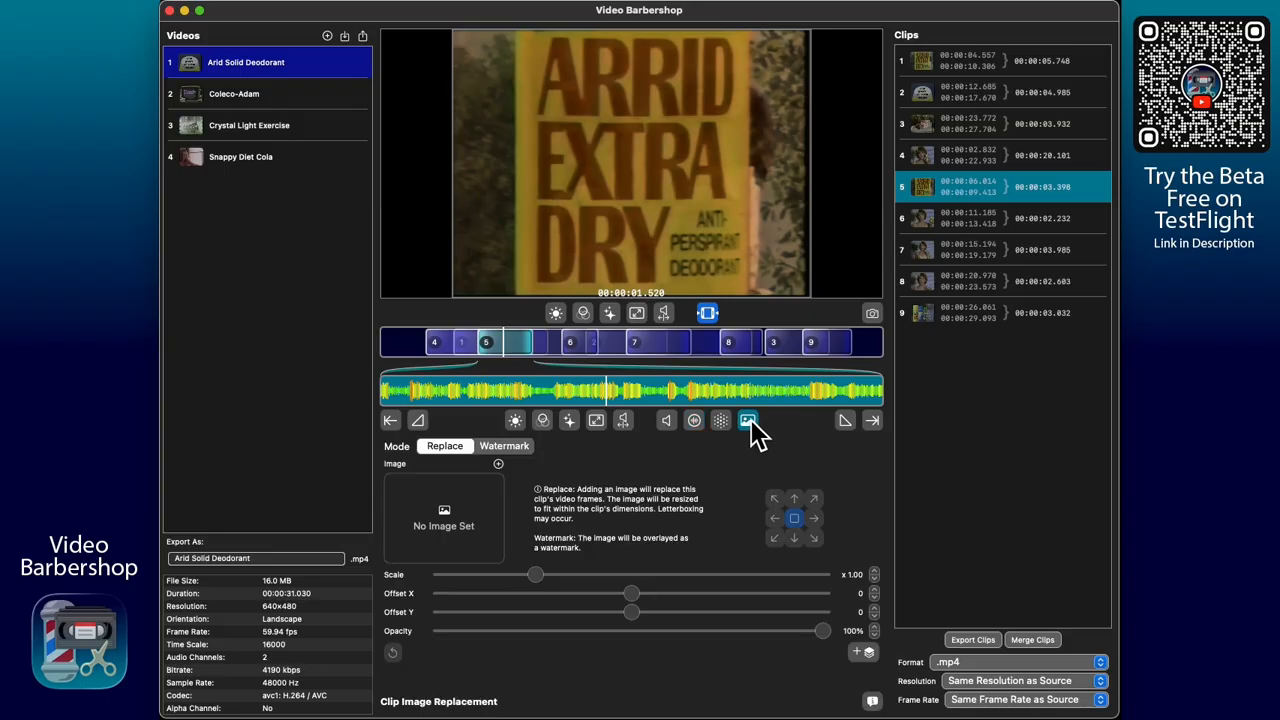
pyautogui.click(518, 449)
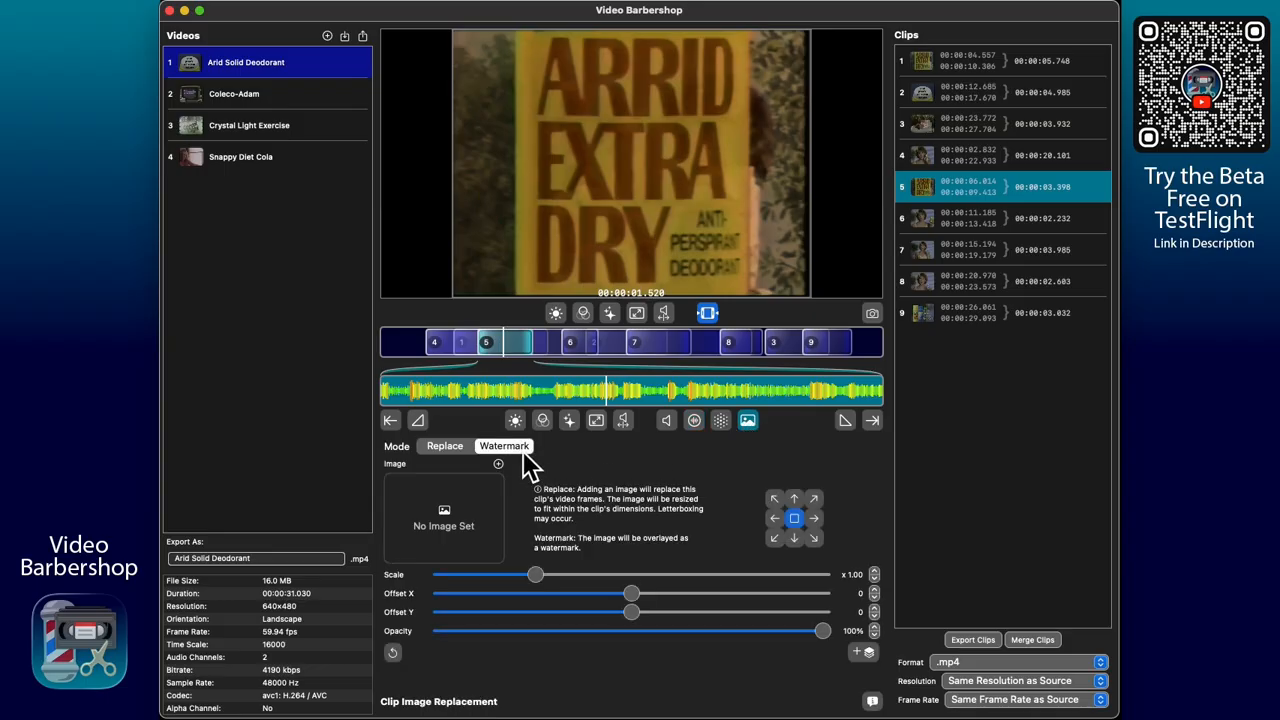
pyautogui.click(499, 465)
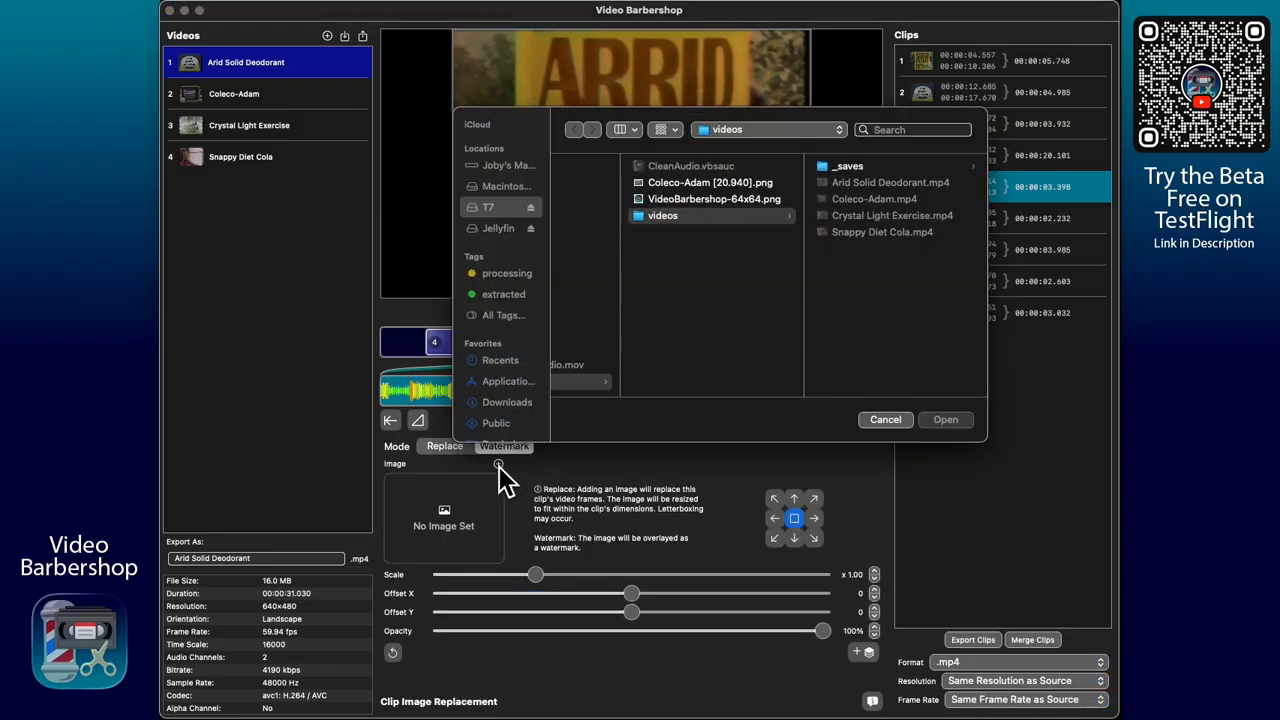
pyautogui.click(714, 199)
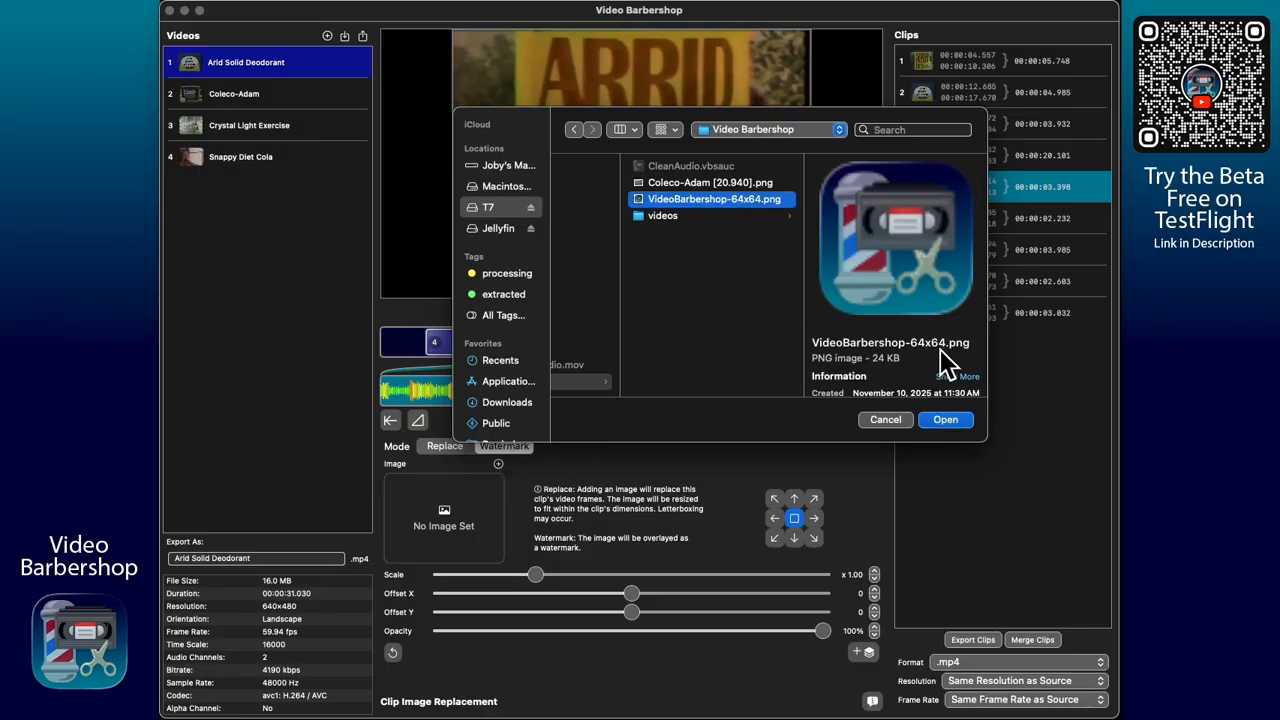
pyautogui.click(946, 420)
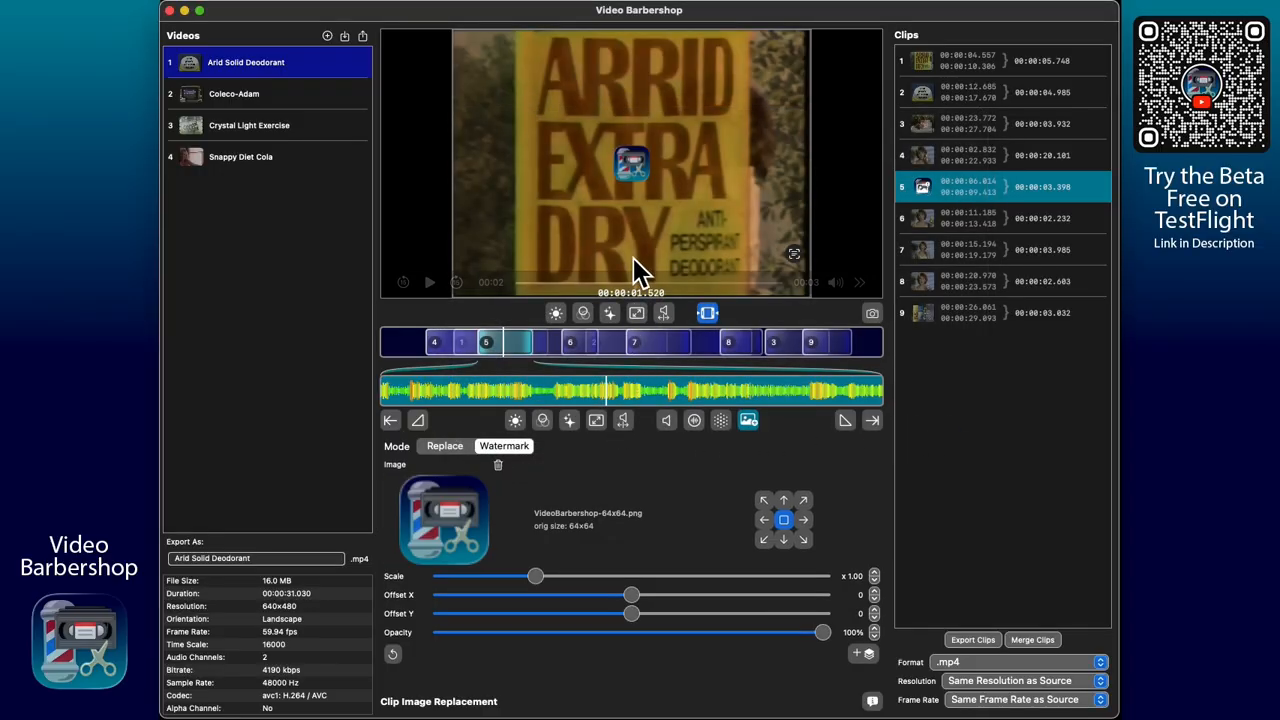
# Anchor clip 5's watermark to the bottom-left corner of the frame with X and Y offsets of 5
pyautogui.click(764, 540)
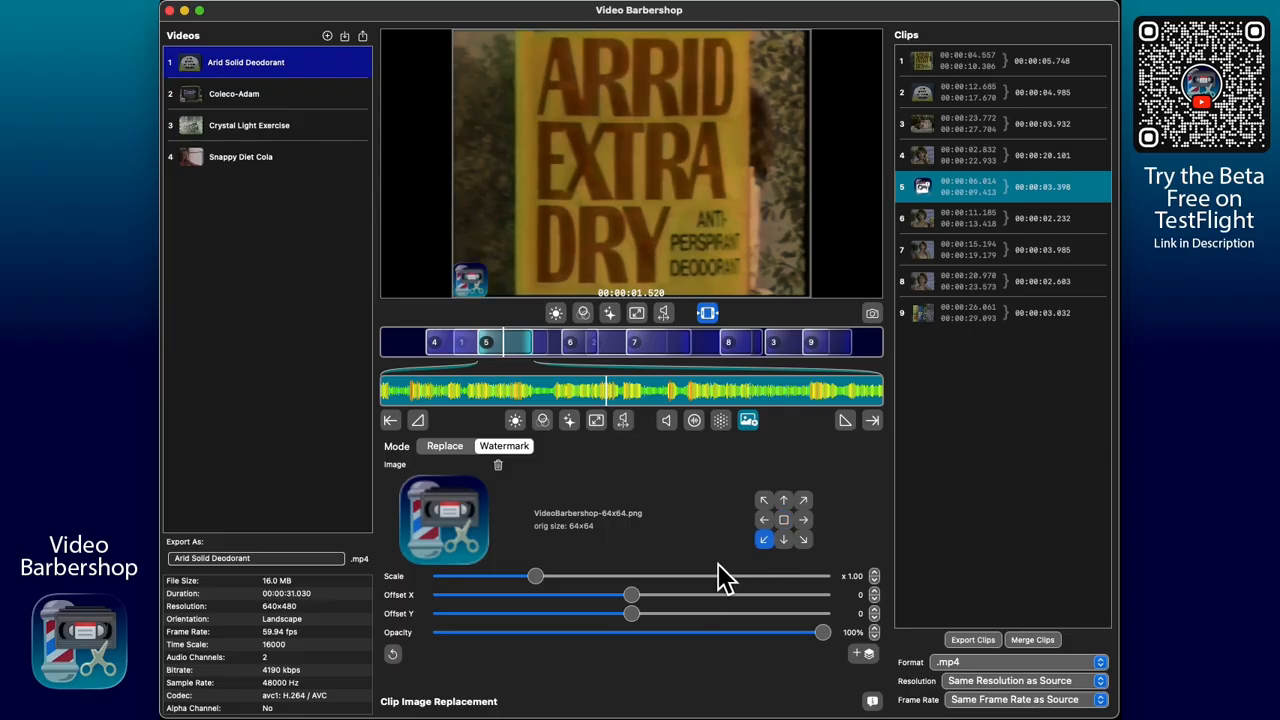
pyautogui.click(875, 609)
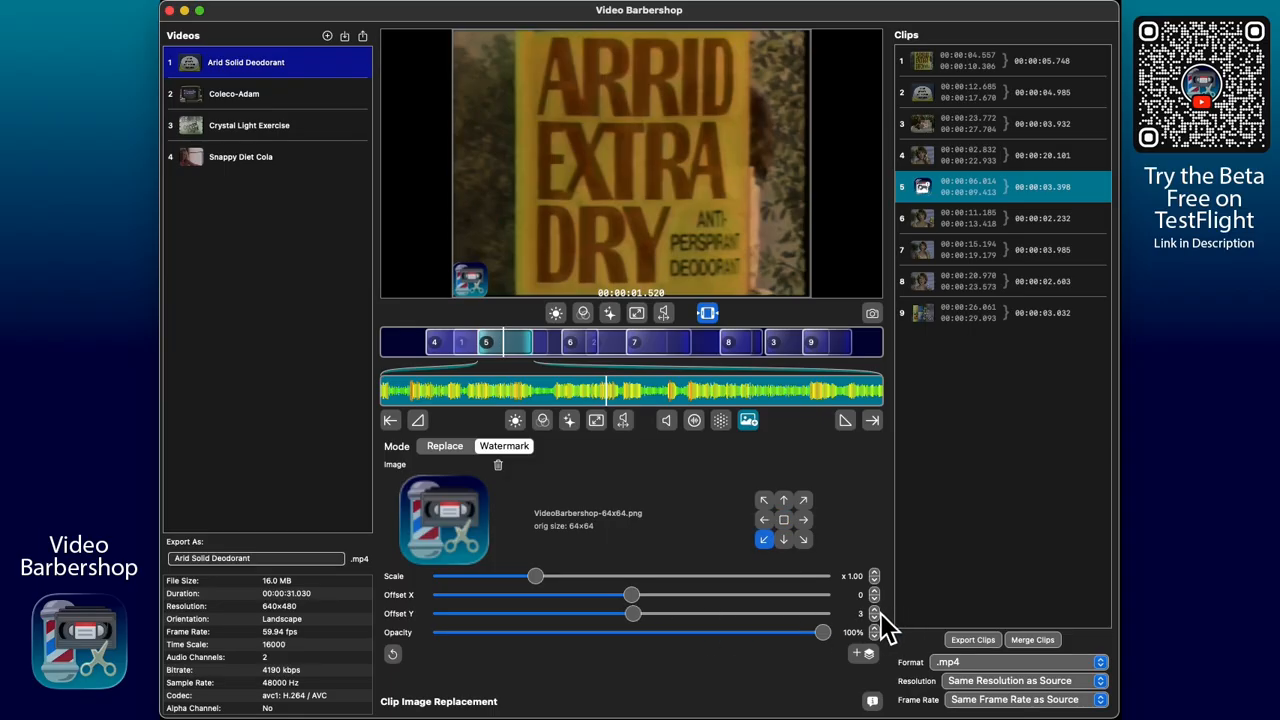
pyautogui.click(875, 591)
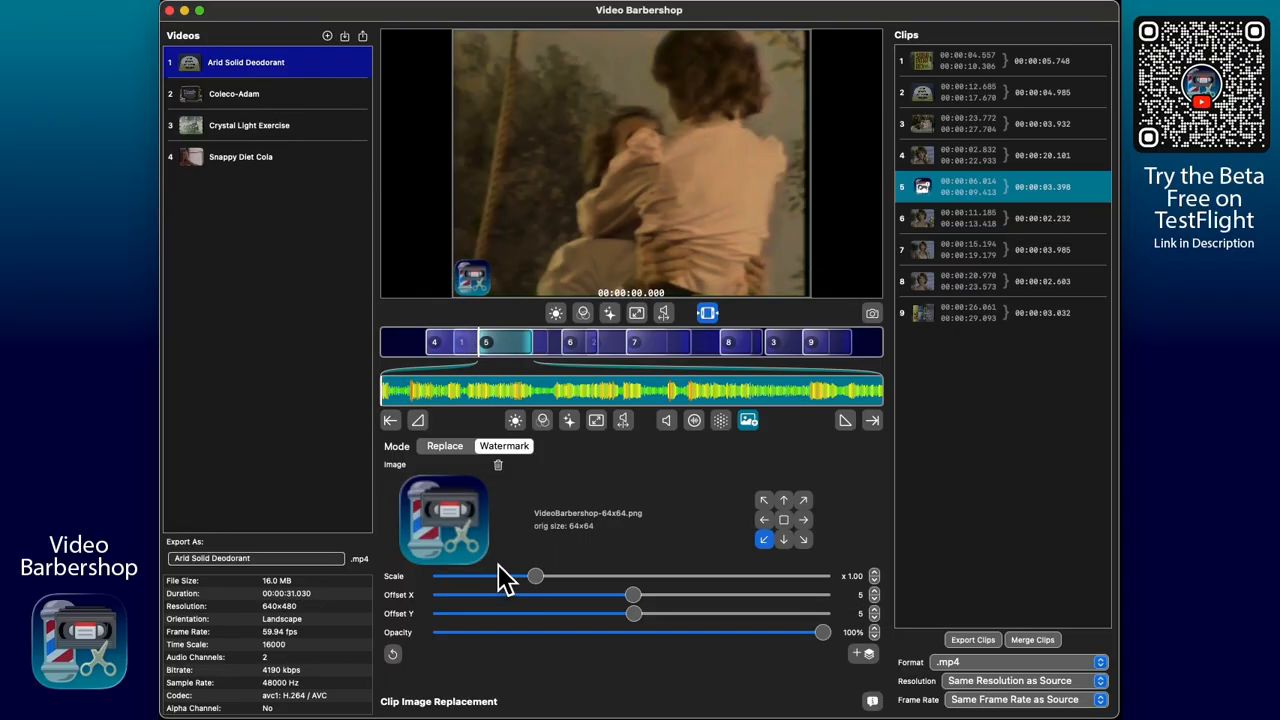
pyautogui.moveTo(643, 397); pyautogui.dragTo(675, 390)
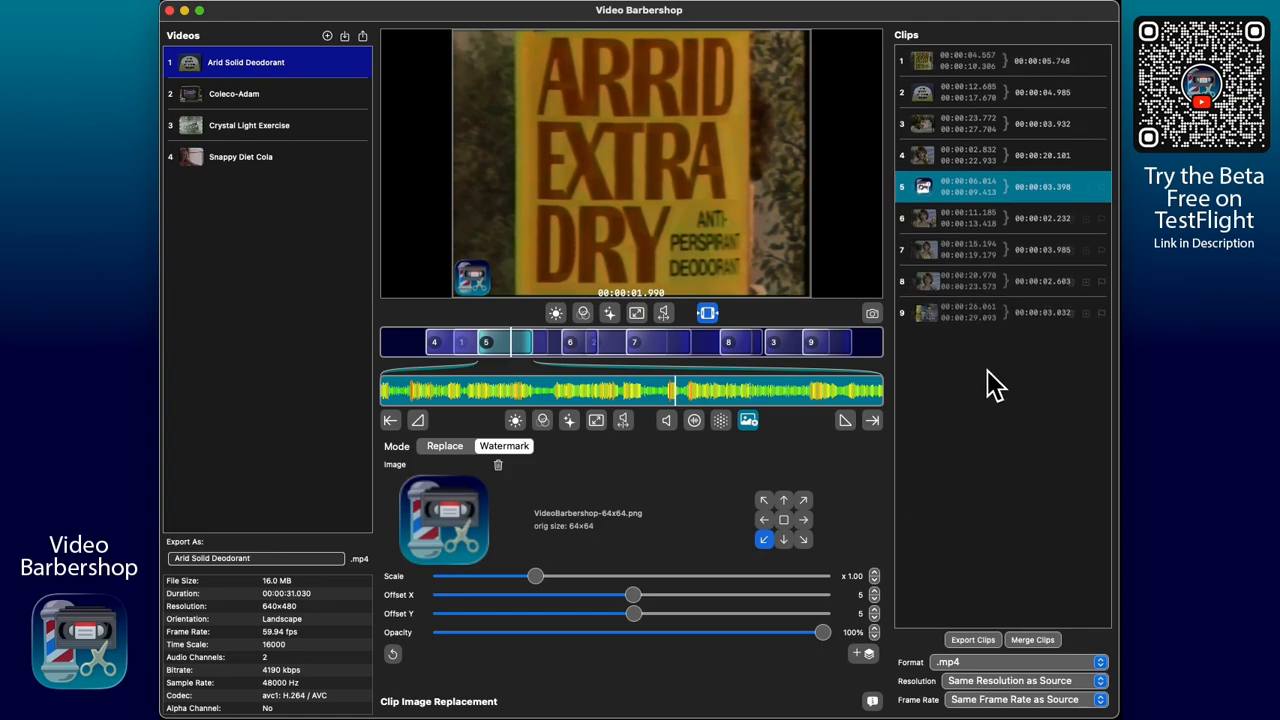
# Apply the watermark to all clips of the Arid Solid Deodorant video and check it on clips 3, 2 and 1
pyautogui.click(866, 655)
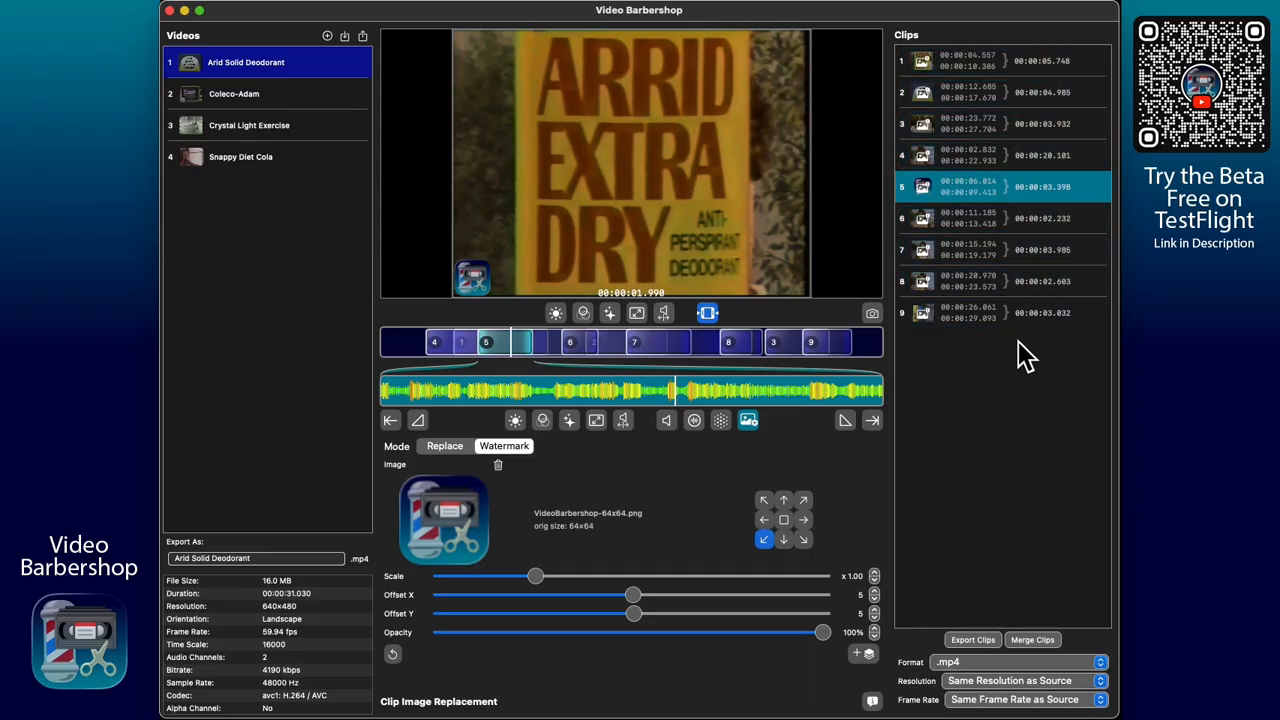
pyautogui.click(1020, 128)
pyautogui.click(1020, 97)
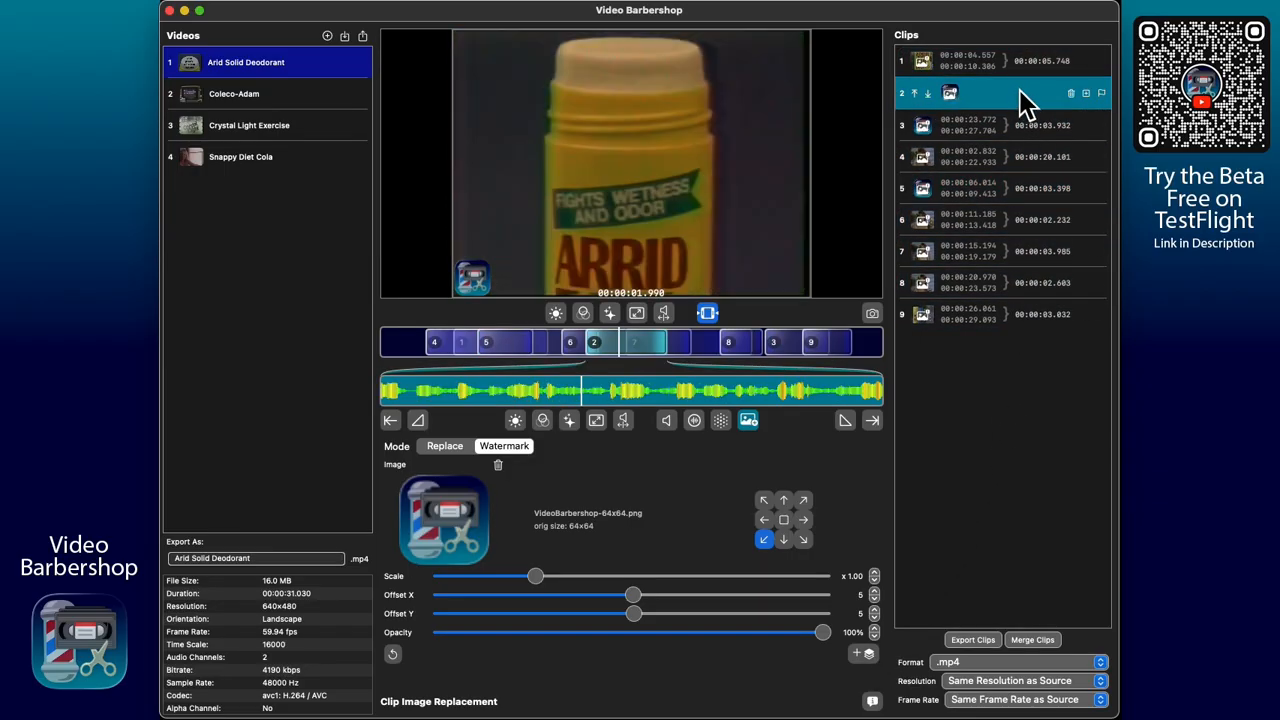
pyautogui.click(988, 68)
pyautogui.moveTo(462, 296)
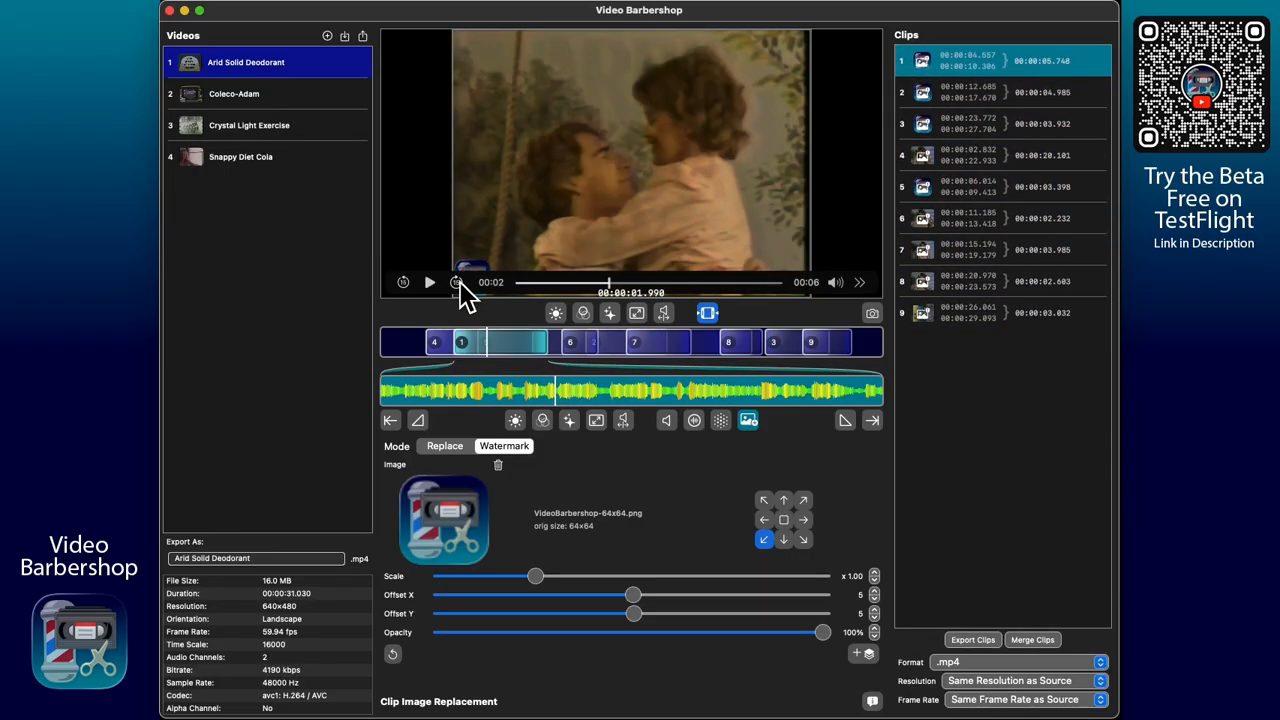
# Scrub through the Crystal Light Exercise video, and cut a clip from Snappy Diet Cola from 00:00:08.664 to 00:00:15.983
pyautogui.click(272, 128)
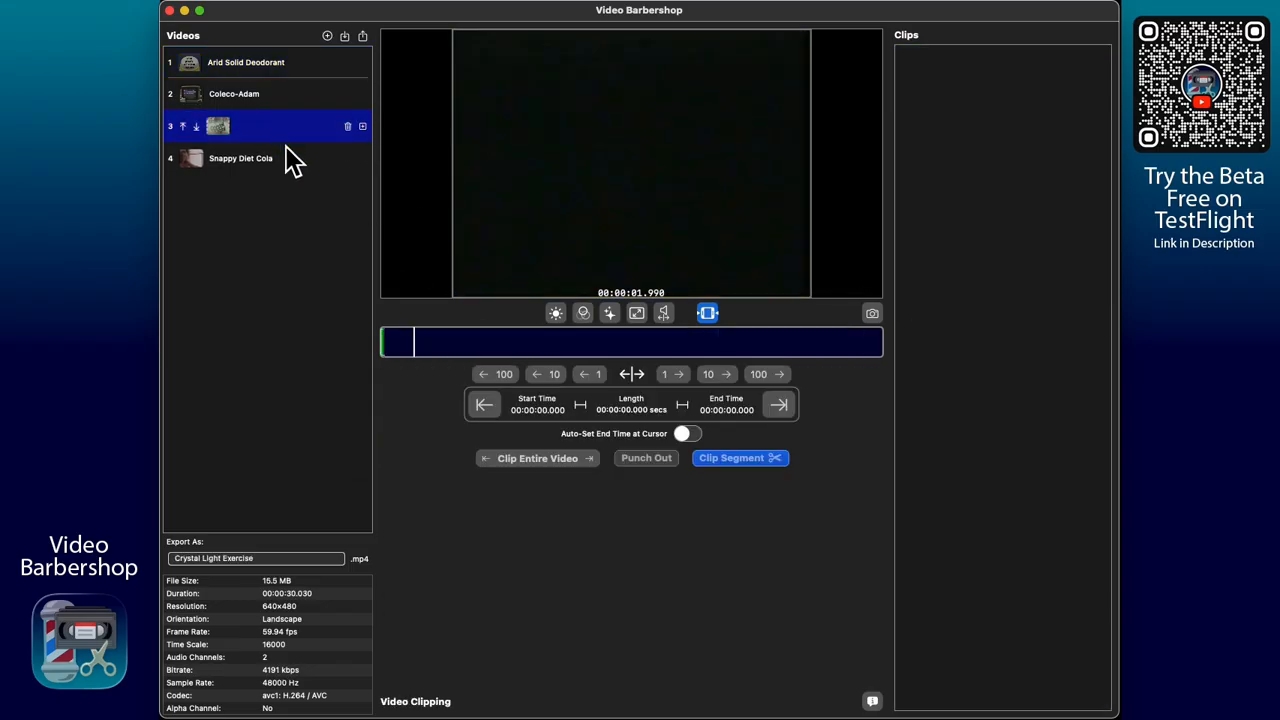
pyautogui.moveTo(486, 345); pyautogui.dragTo(800, 352)
pyautogui.click(272, 160)
pyautogui.click(522, 356)
pyautogui.click(640, 347)
pyautogui.press('o')
pyautogui.press('Return')
# Cut a second Snappy Diet Cola clip from 00:00:21.351 to 00:00:28.723
pyautogui.click(727, 347)
pyautogui.press('i')
pyautogui.click(846, 346)
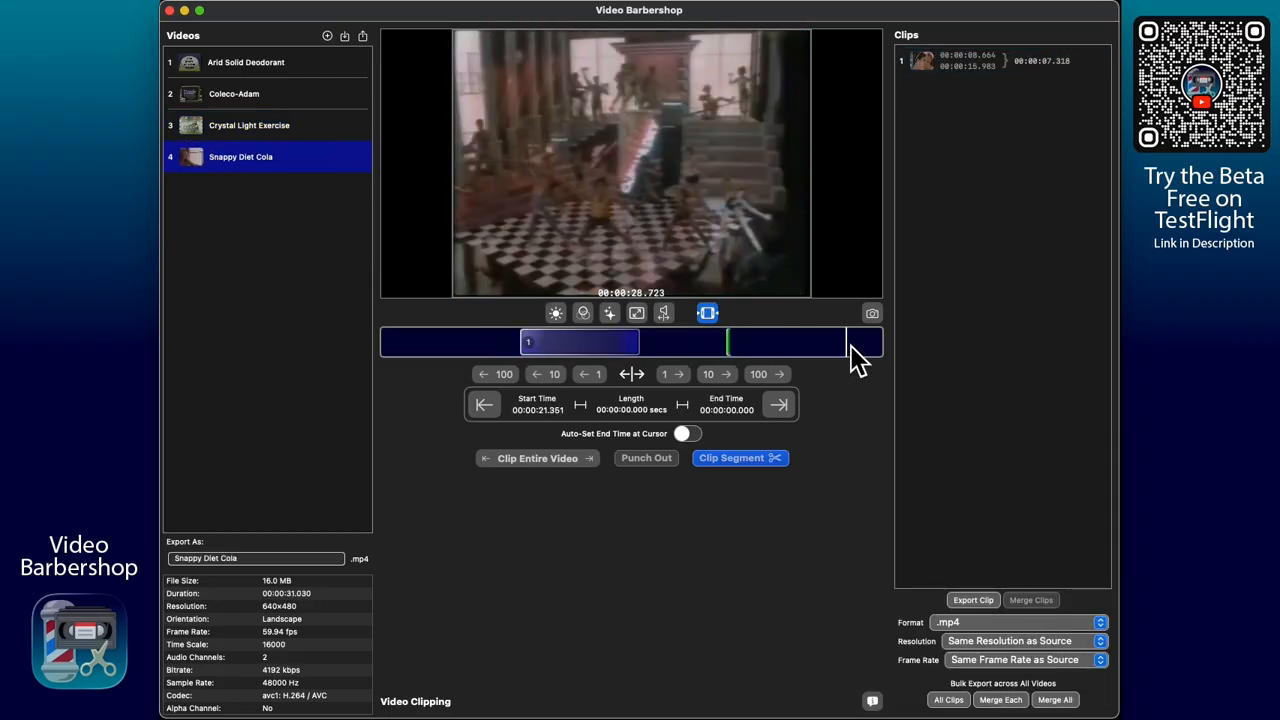
pyautogui.press('o')
pyautogui.press('Return')
# Cut two clips from the Coleco-Adam video, from 00:00:04.634 to 00:00:08.728 and from 00:00:13.690 to 00:00:17.936
pyautogui.click(273, 94)
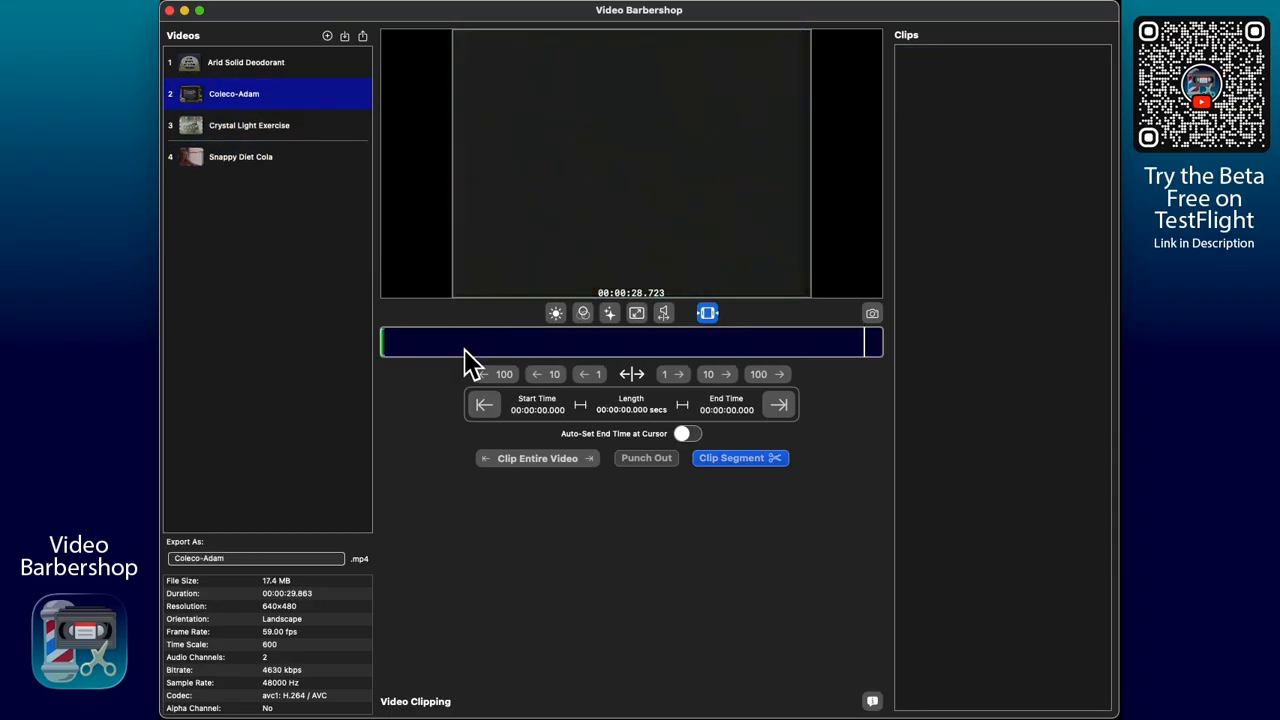
pyautogui.click(529, 348)
pyautogui.press('o')
pyautogui.press('Return')
pyautogui.click(610, 348)
pyautogui.press('i')
pyautogui.click(683, 348)
pyautogui.press('o')
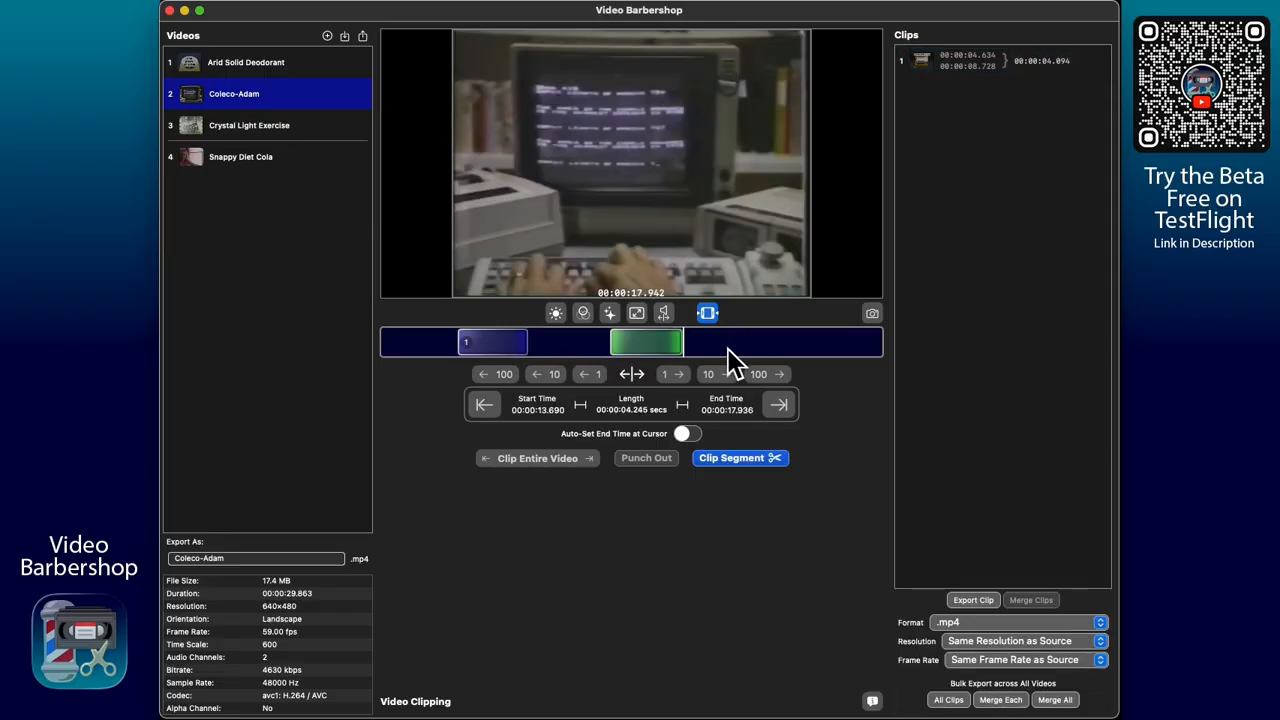
pyautogui.press('Return')
# Cut a third Coleco-Adam clip from 00:00:20.503 to 00:00:23.676
pyautogui.click(727, 348)
pyautogui.press('i')
pyautogui.click(780, 348)
pyautogui.press('o')
pyautogui.press('Return')
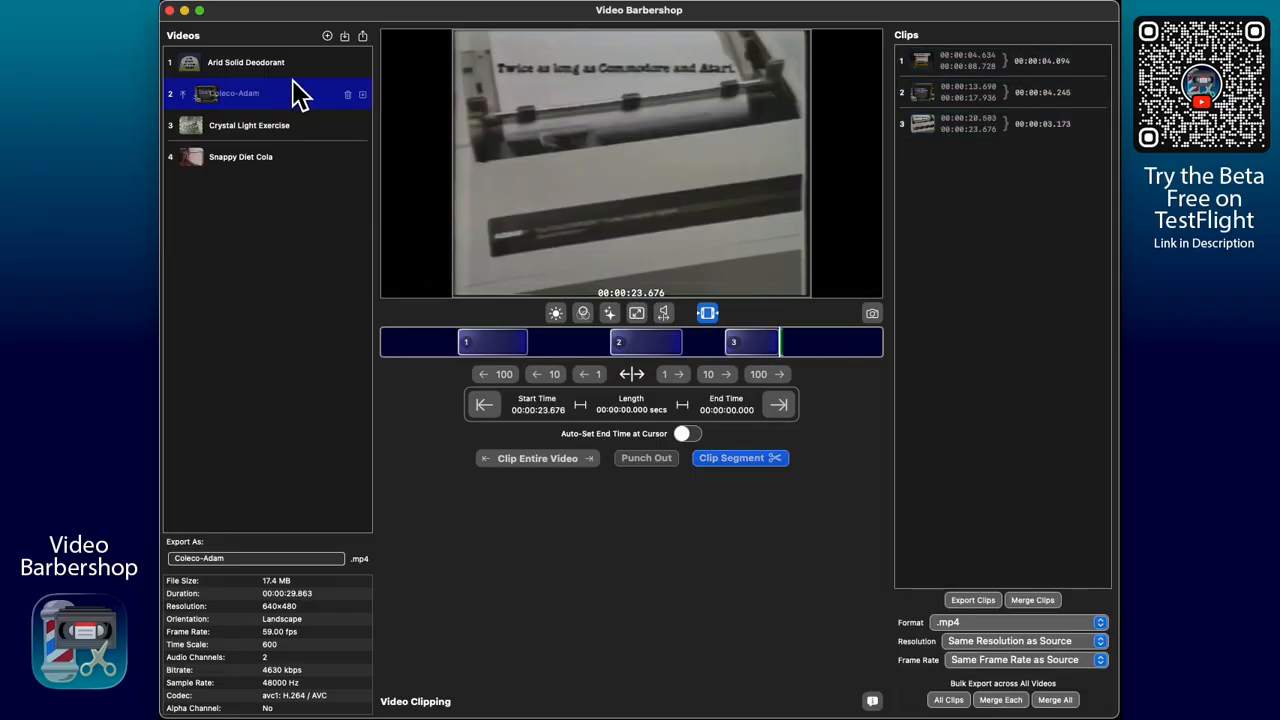
# Apply the logo watermark settings of the eighth Arid Solid Deodorant clip to all clips across all videos
pyautogui.click(270, 70)
pyautogui.click(925, 283)
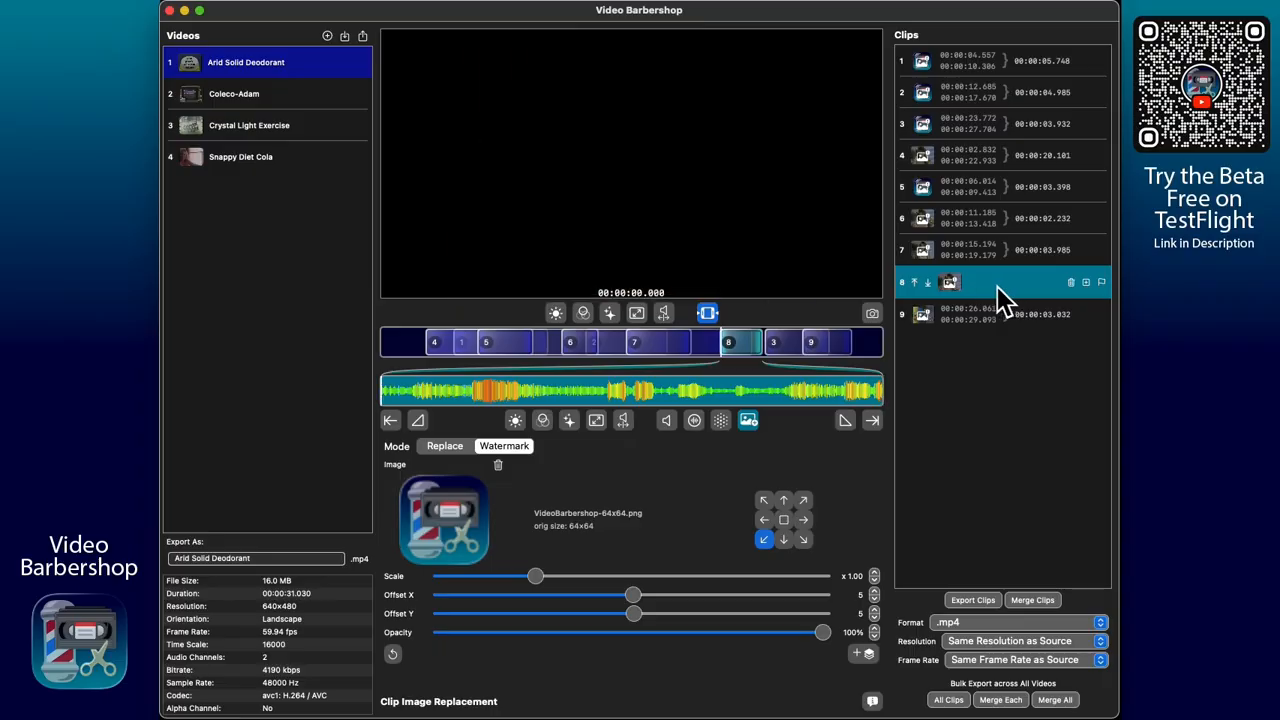
pyautogui.press('alt')
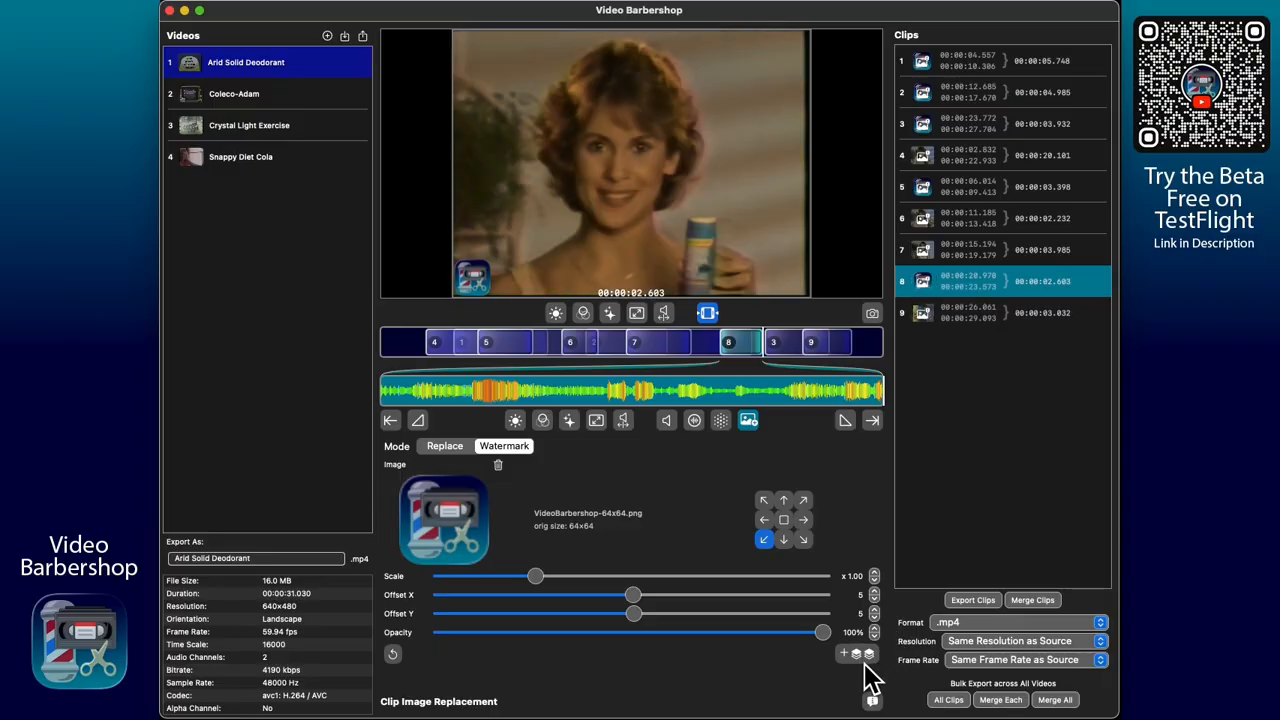
pyautogui.keyDown('alt'); pyautogui.click(856, 654); pyautogui.keyUp('alt')
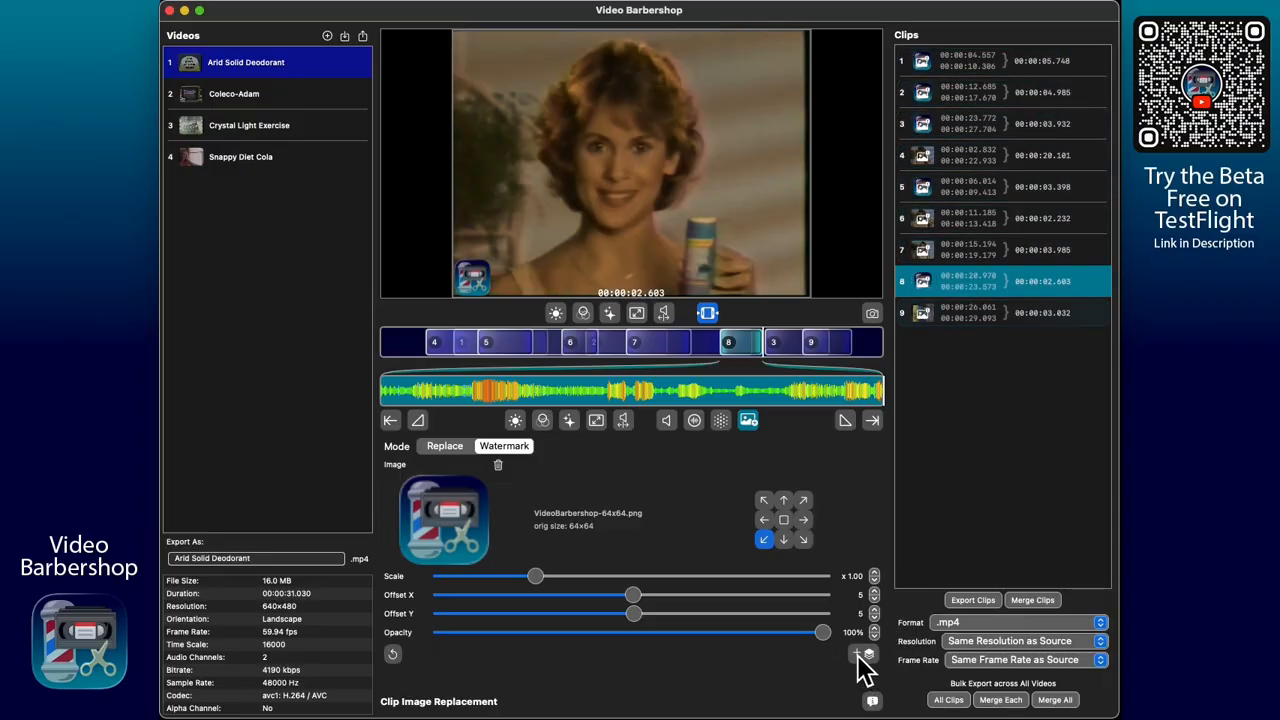
# Check the watermark on the first Snappy Diet Cola clip by scrubbing through the timeline inside and outside the clips
pyautogui.click(257, 171)
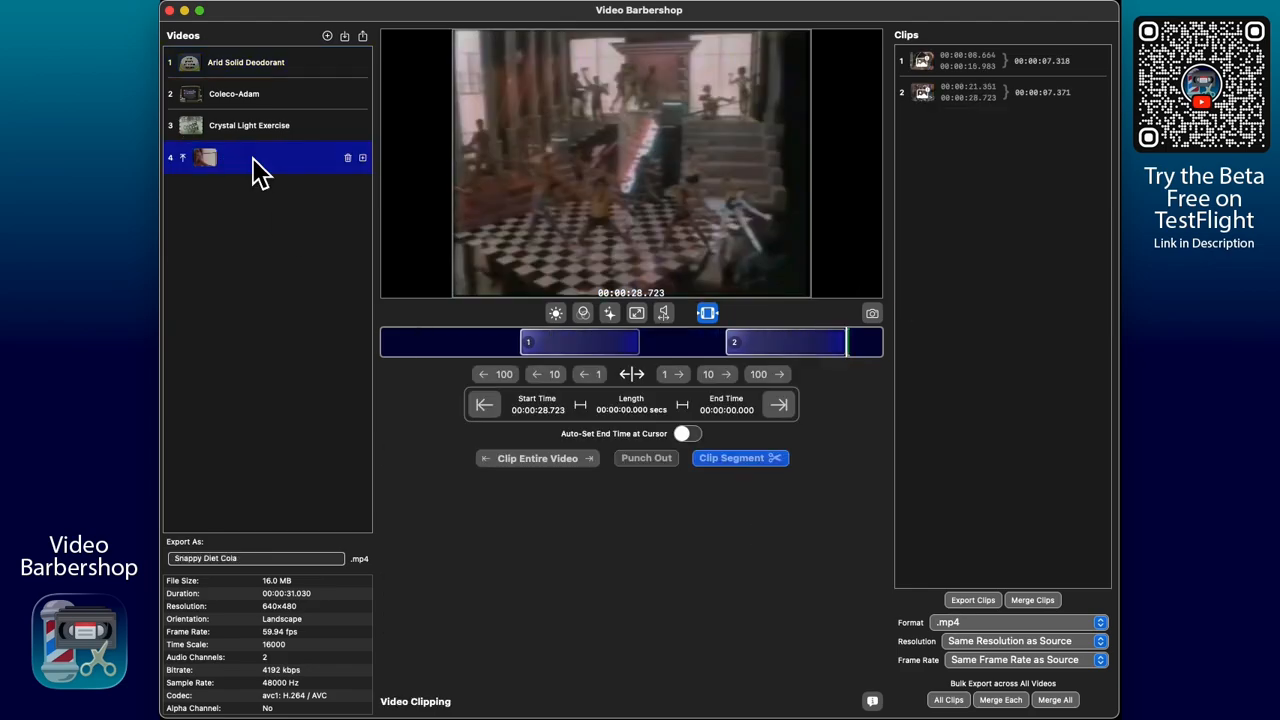
pyautogui.click(583, 344)
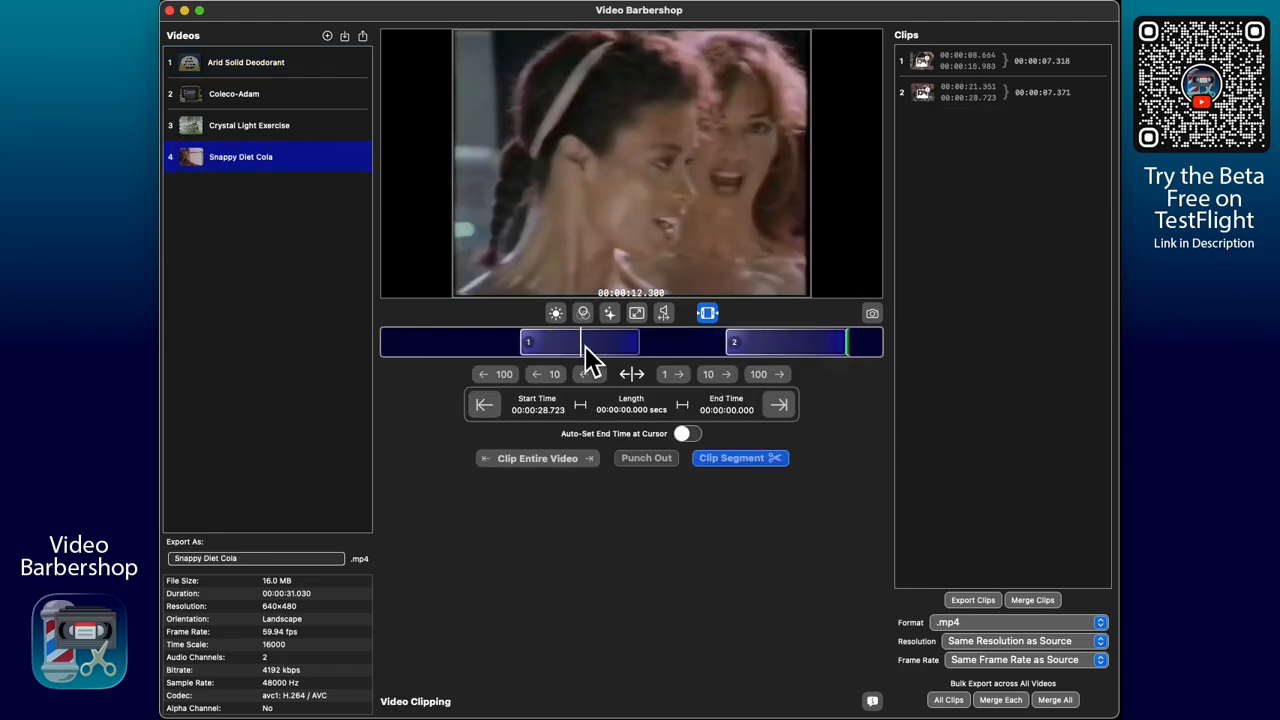
pyautogui.click(585, 346)
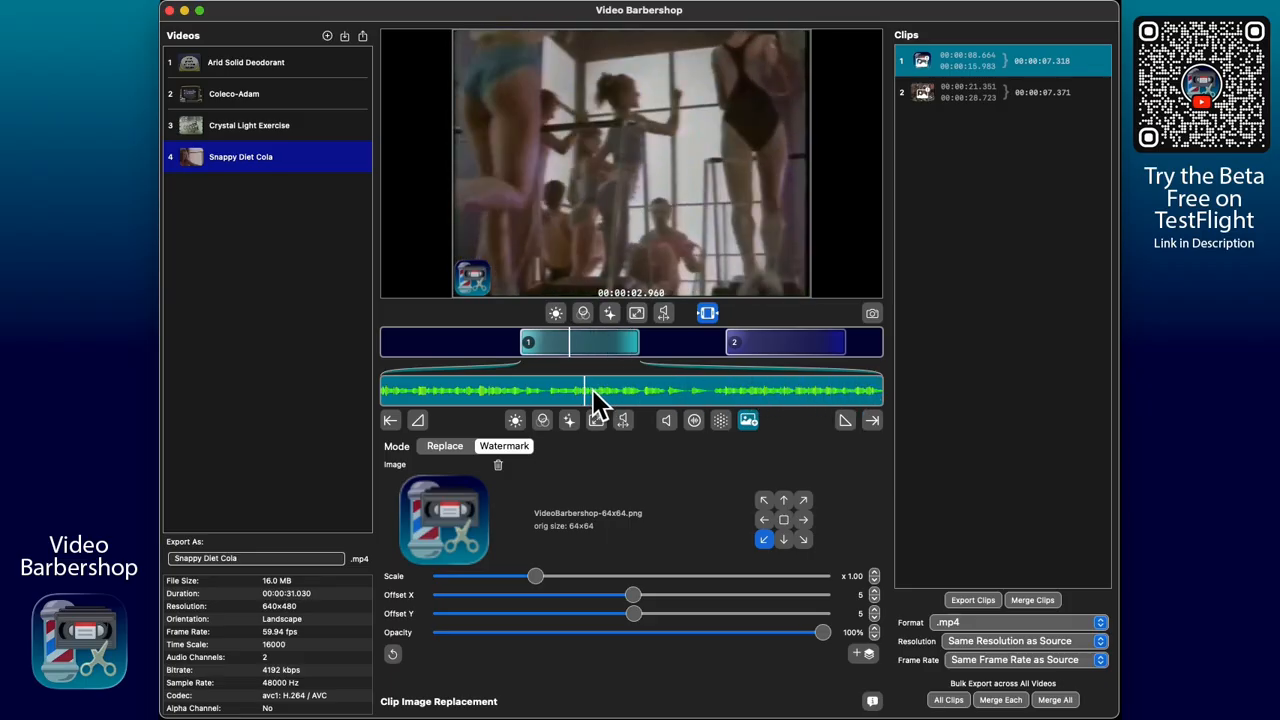
pyautogui.click(674, 350)
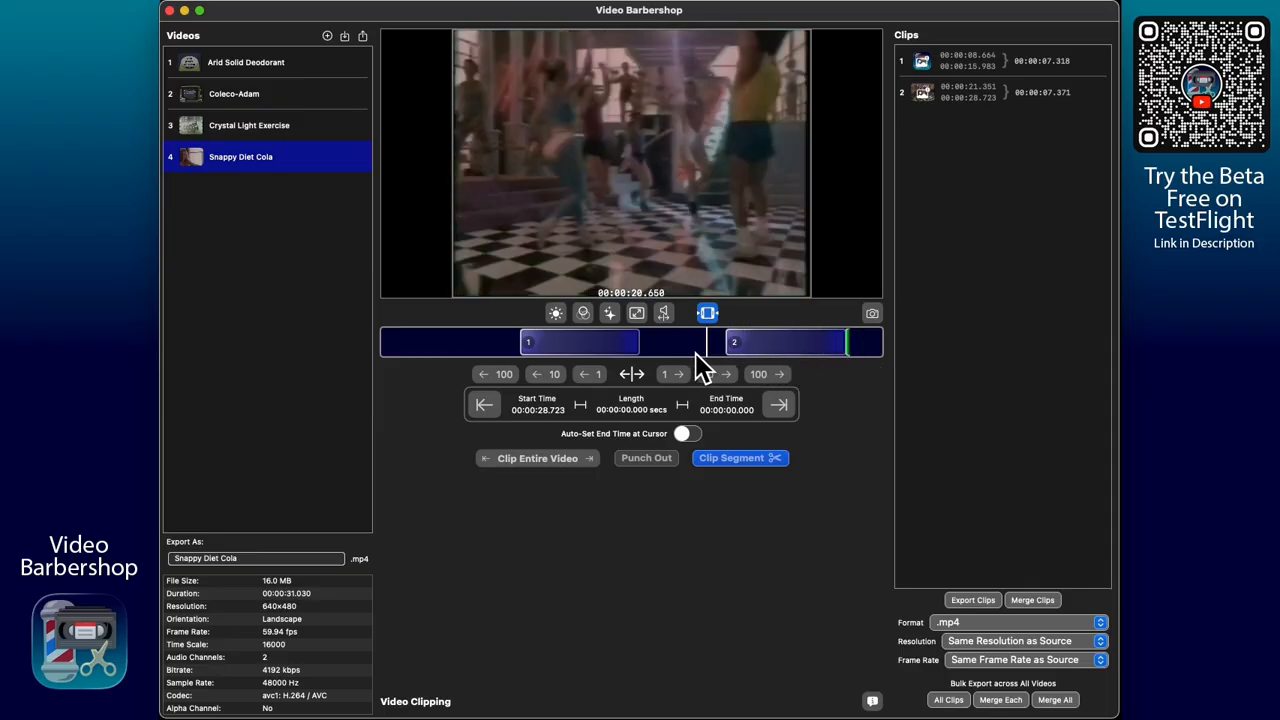
pyautogui.click(609, 350)
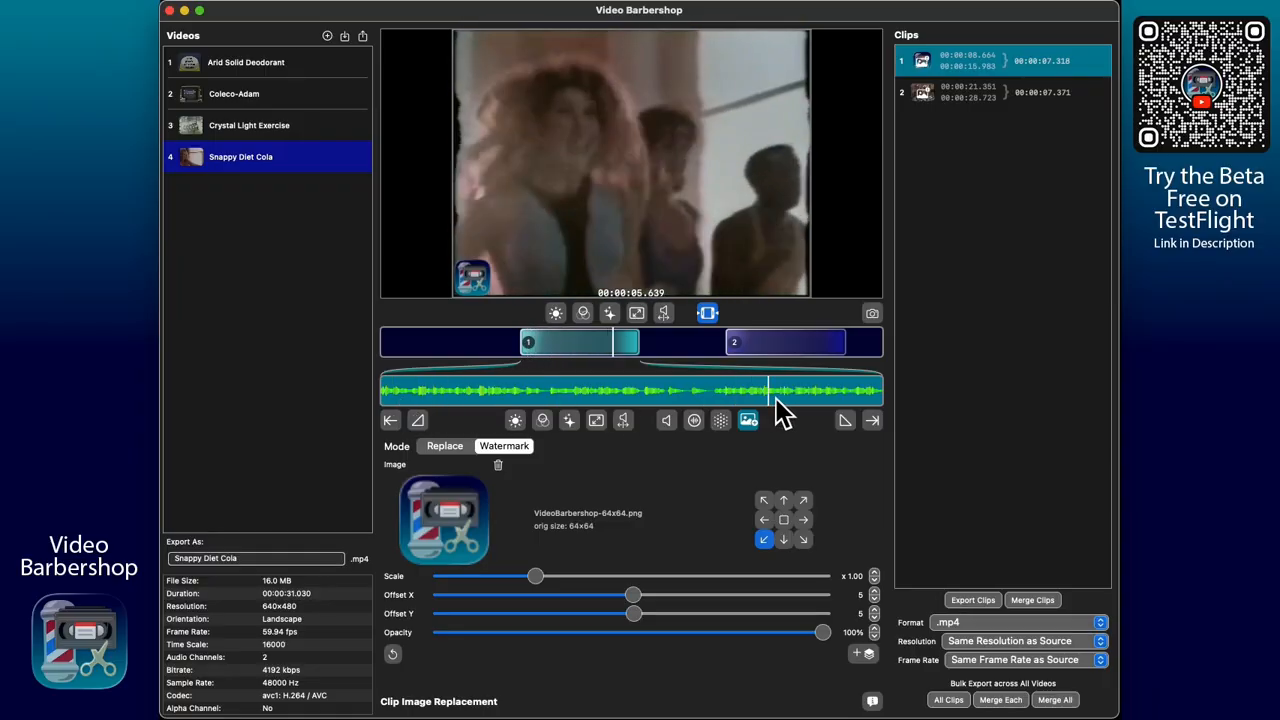
pyautogui.moveTo(988, 64)
# Enable Video Enhancement for the first Snappy Diet Cola clip, apply it across all videos, and check it on the sixth Arid Solid Deodorant clip
pyautogui.click(722, 422)
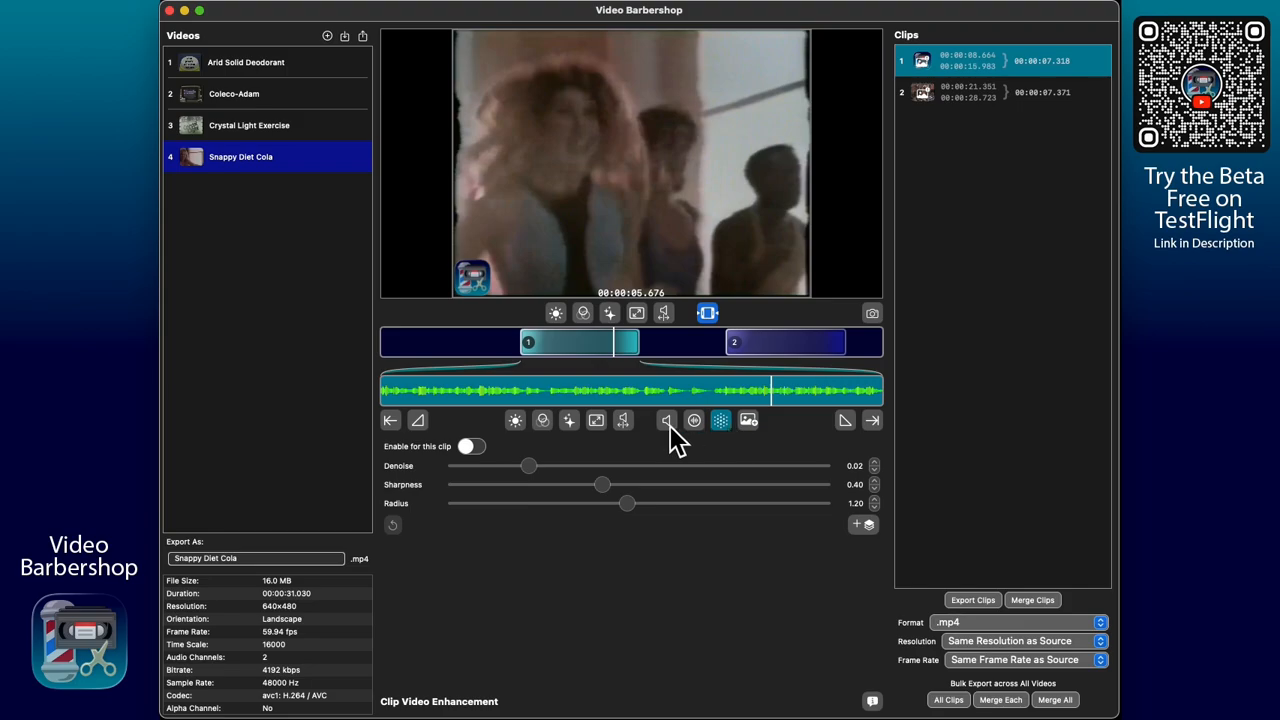
pyautogui.click(470, 447)
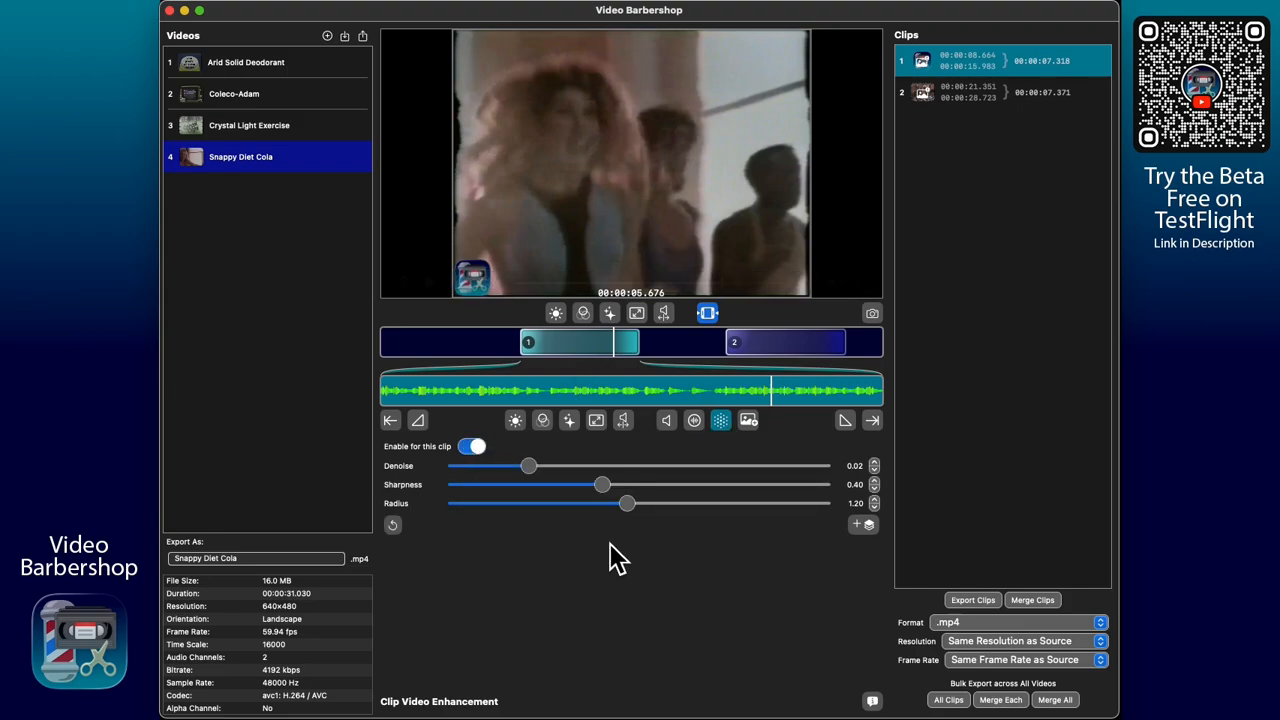
pyautogui.press('alt')
pyautogui.click(284, 128)
pyautogui.press('Up')
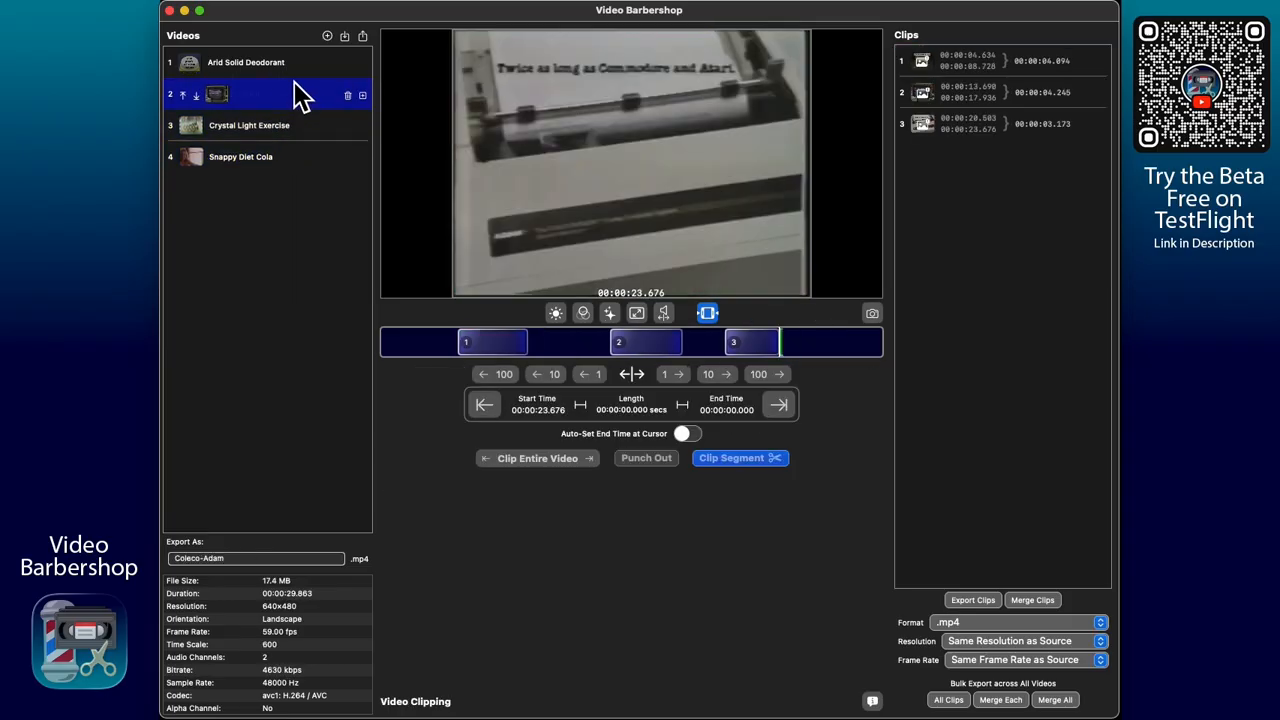
pyautogui.press('Up')
pyautogui.click(1038, 216)
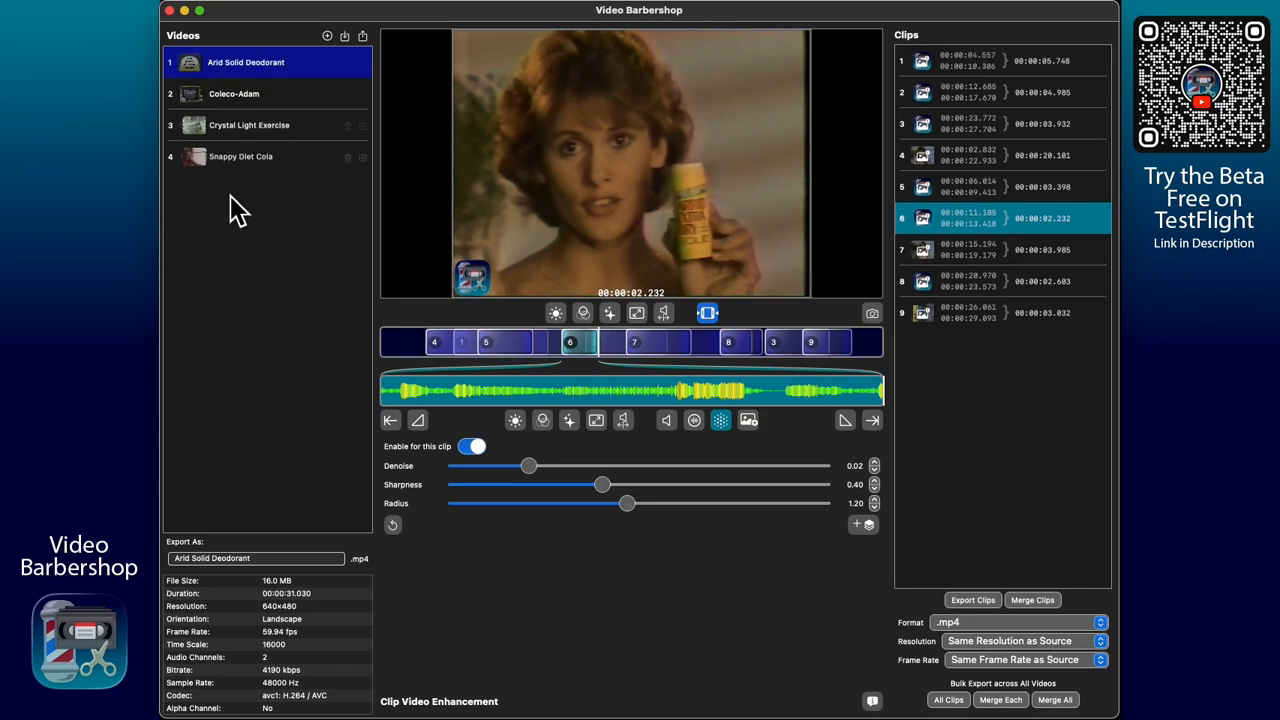
# Reorder the video list so Coleco-Adam is last, and rearrange the Arid Solid Deodorant clips so the one starting at 00:00:02.832 is third
pyautogui.moveTo(285, 103)
pyautogui.mouseDown()
pyautogui.moveTo(285, 160)
pyautogui.moveTo(283, 111)
pyautogui.mouseUp()
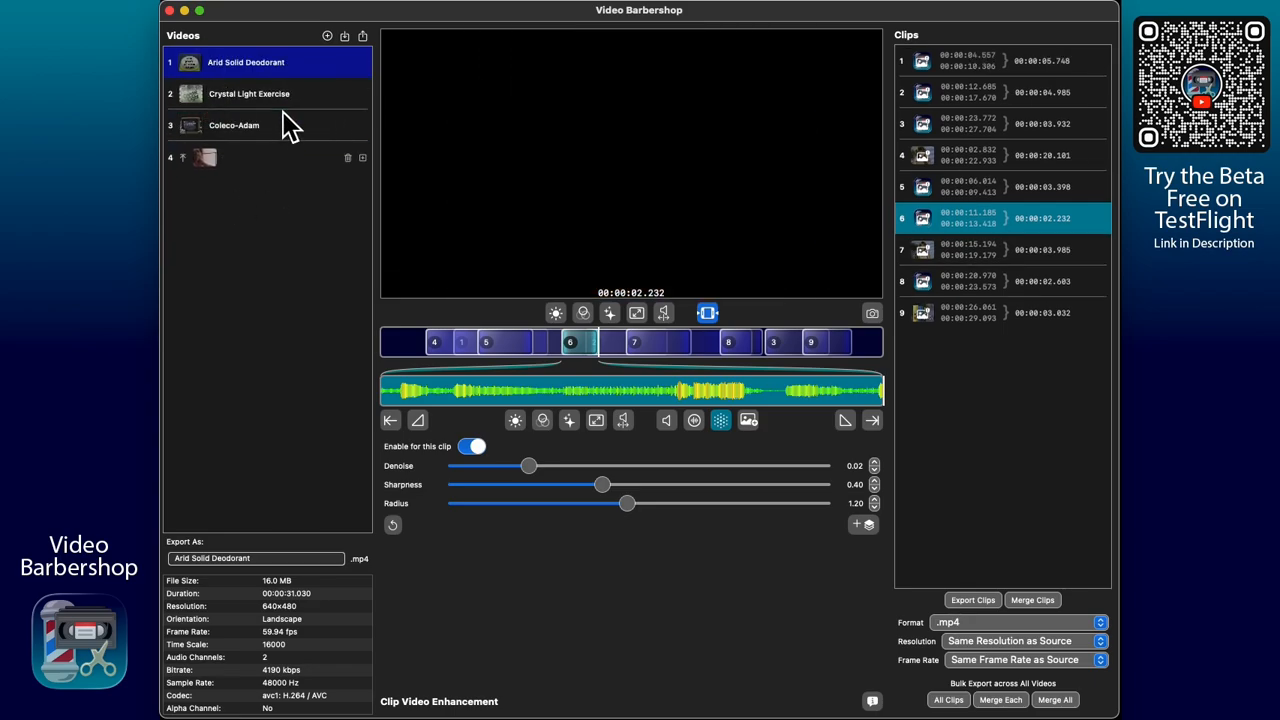
pyautogui.moveTo(966, 126); pyautogui.dragTo(1020, 245)
# Duplicate the clip from 00:00:15.194 to 00:00:19.179, and flag the long clip from 00:00:02.832 to 00:00:22.933
pyautogui.moveTo(1025, 258)
pyautogui.click(1088, 253)
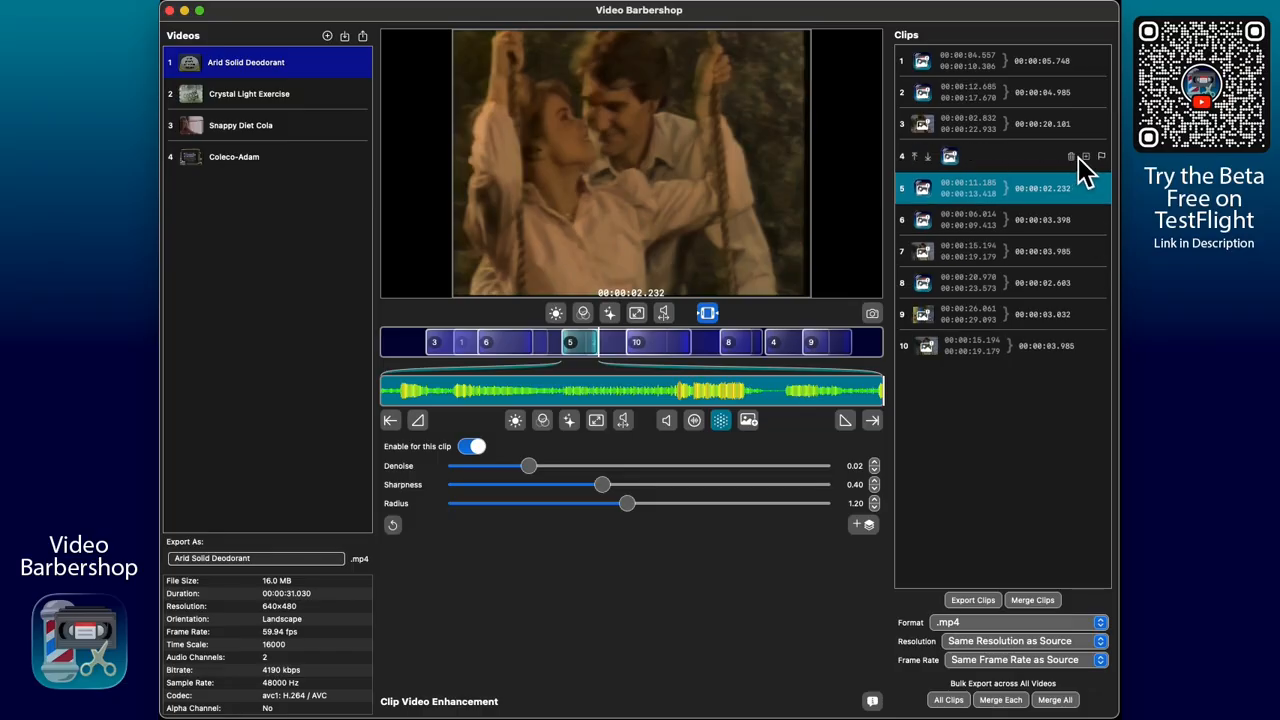
pyautogui.click(1102, 125)
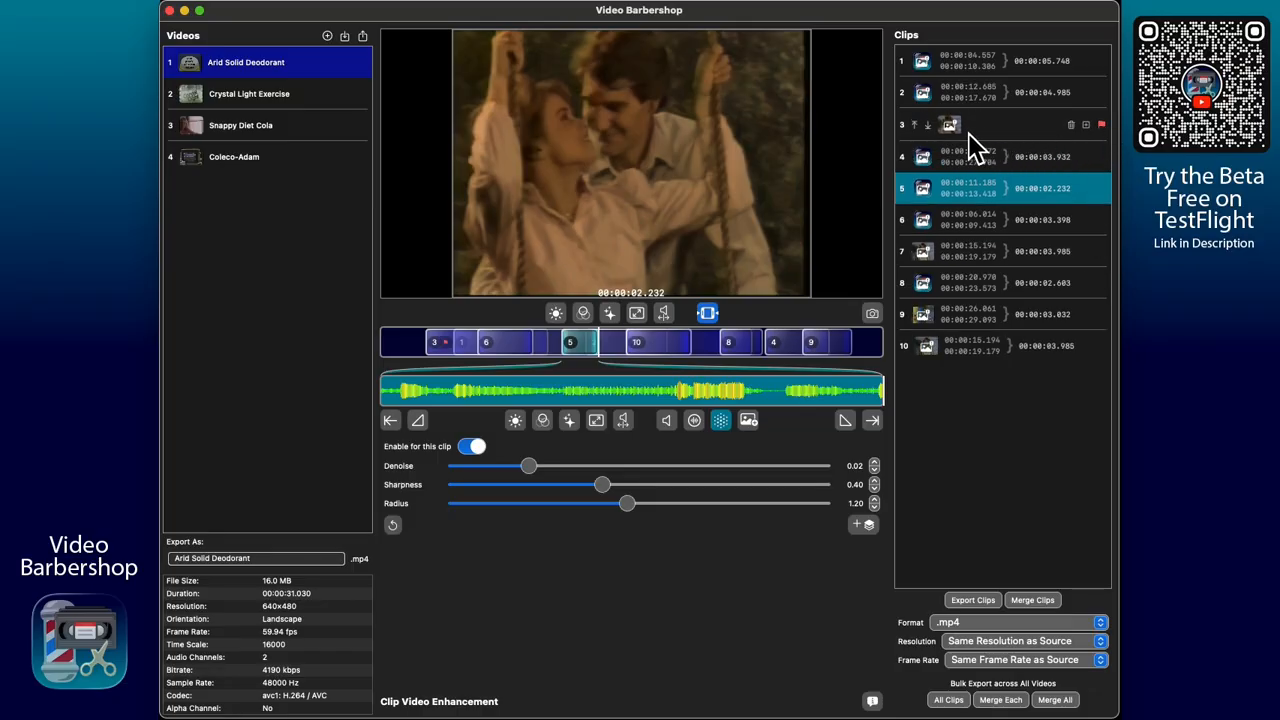
pyautogui.click(677, 347)
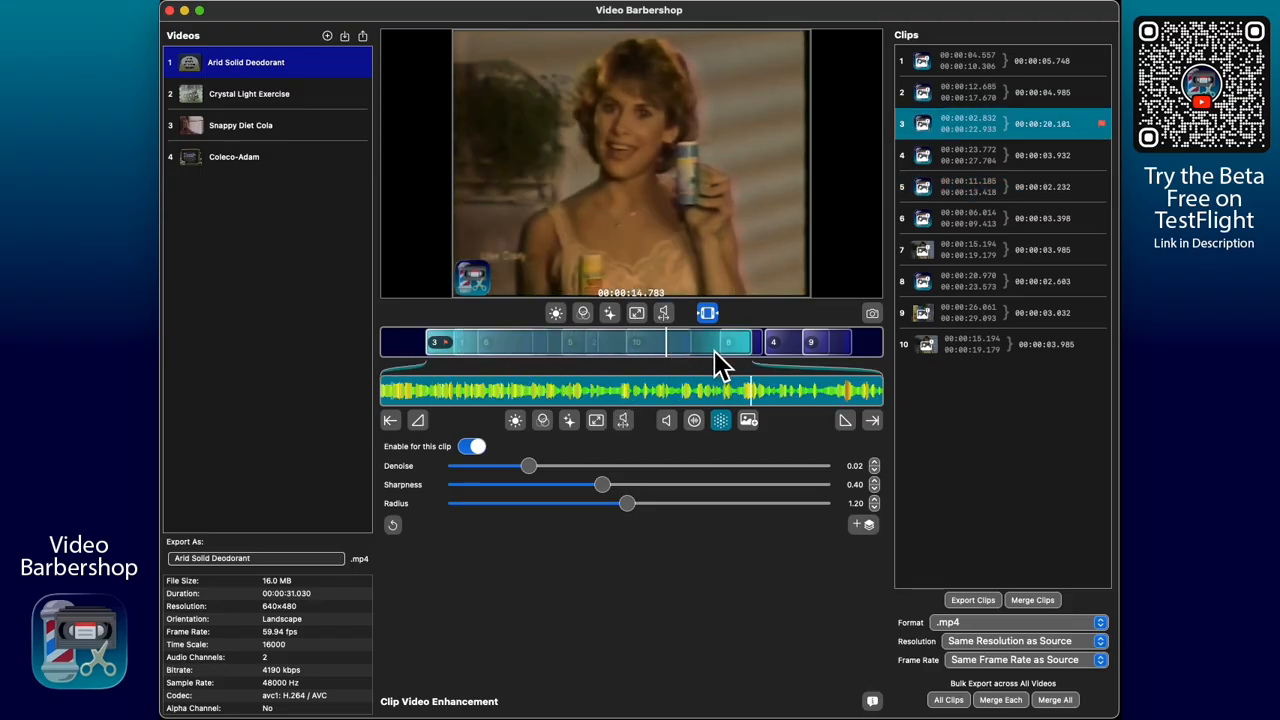
pyautogui.click(849, 349)
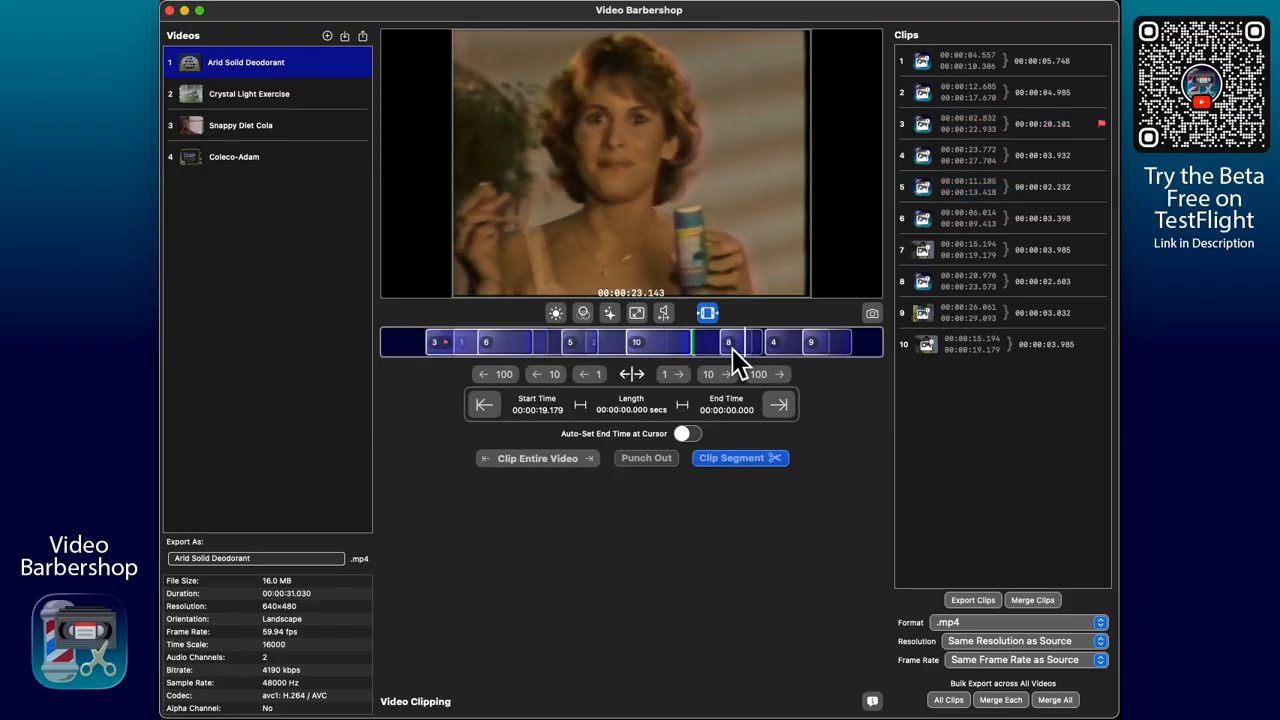
# Cut Arid Solid Deodorant clips at 20.964–24.523, 25.867–29.268, 06.329–09.386 and 10.543–14.353 seconds, and remove the third clip's flag
pyautogui.click(783, 350)
pyautogui.moveTo(783, 350); pyautogui.dragTo(860, 349)
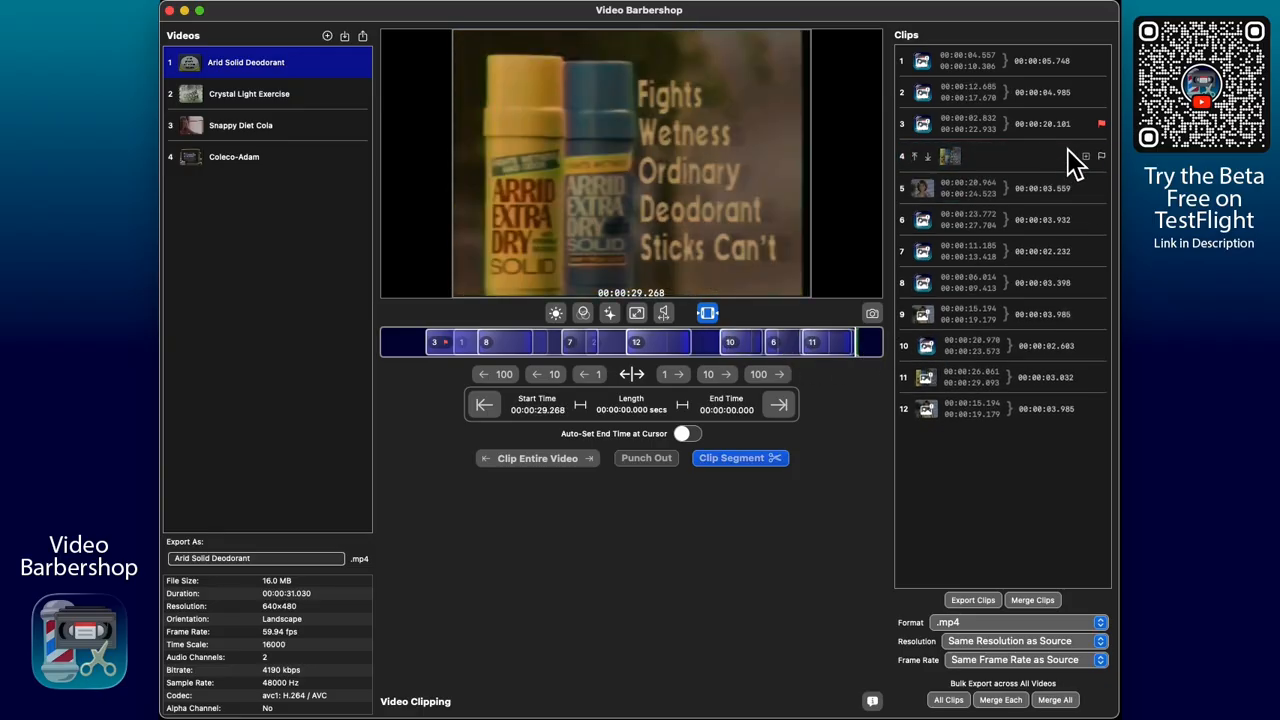
pyautogui.moveTo(1049, 138); pyautogui.dragTo(885, 186)
pyautogui.moveTo(488, 345); pyautogui.dragTo(616, 345)
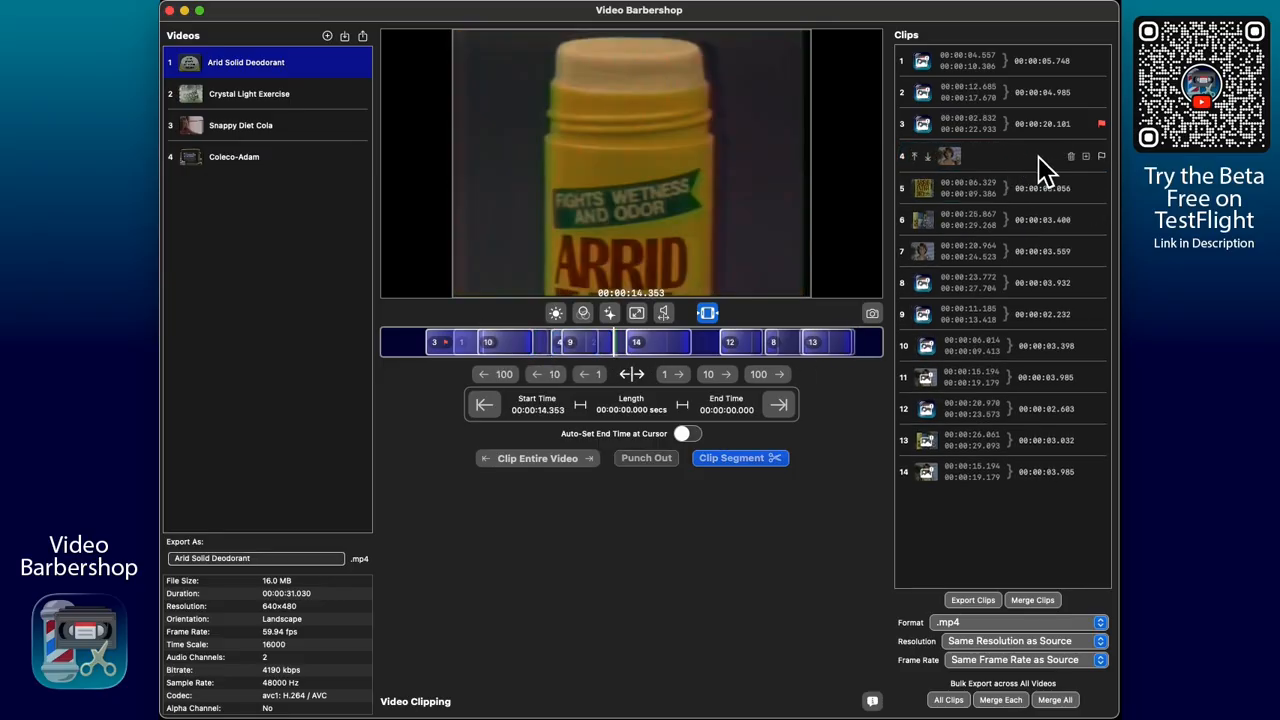
pyautogui.moveTo(1108, 131)
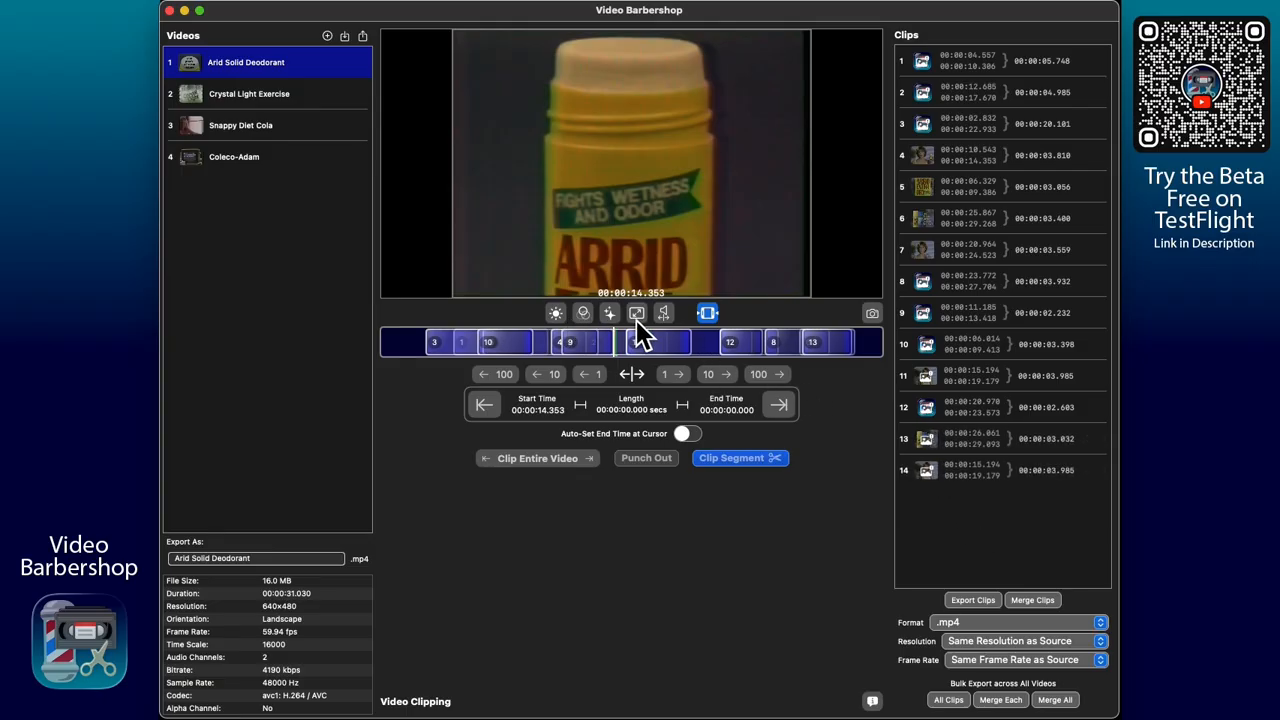
# Select the second Arid Solid Deodorant clip and read the Clip Video Enhancement help down to its Pro Tip
pyautogui.click(667, 352)
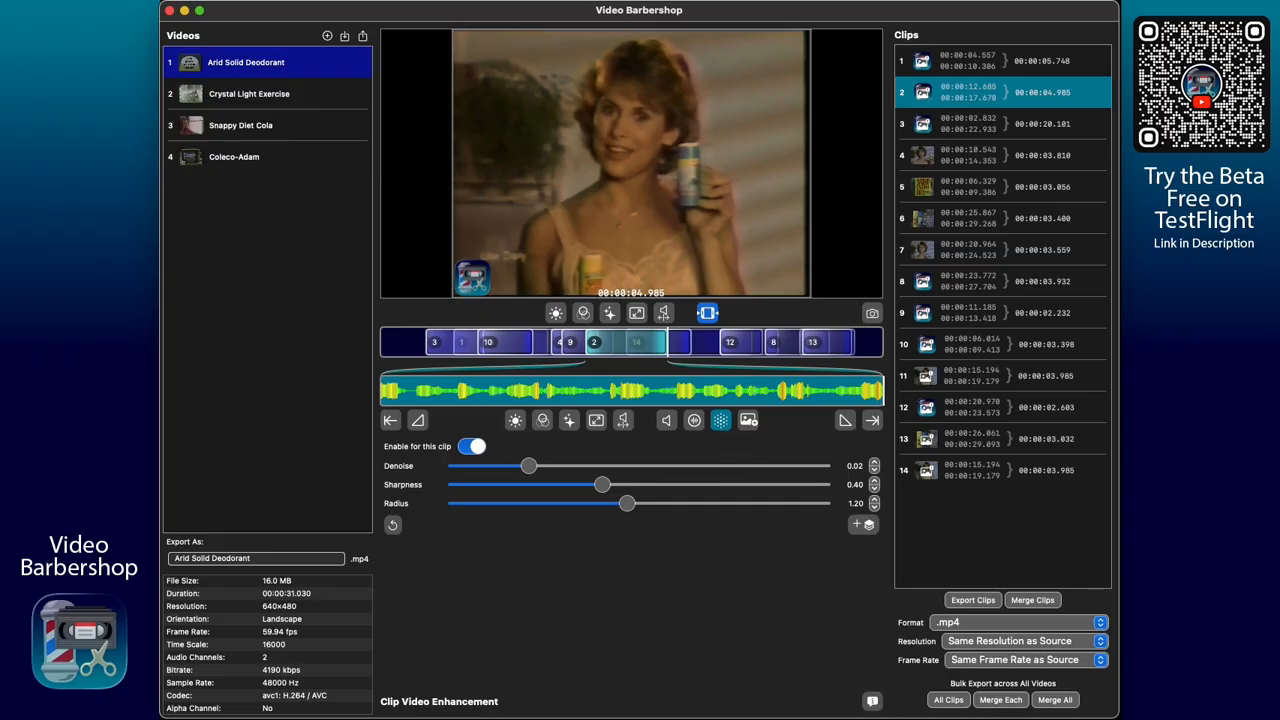
pyautogui.click(872, 701)
pyautogui.scroll(-3, 868, 480)
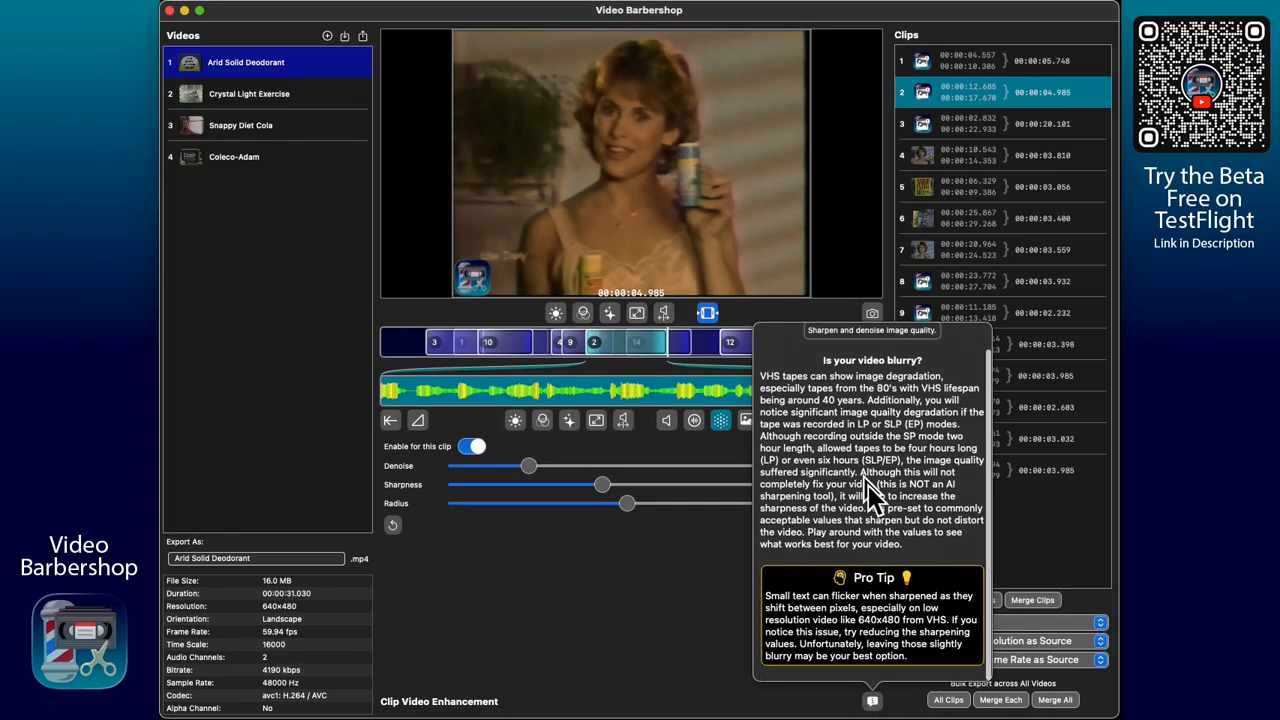
pyautogui.click(691, 612)
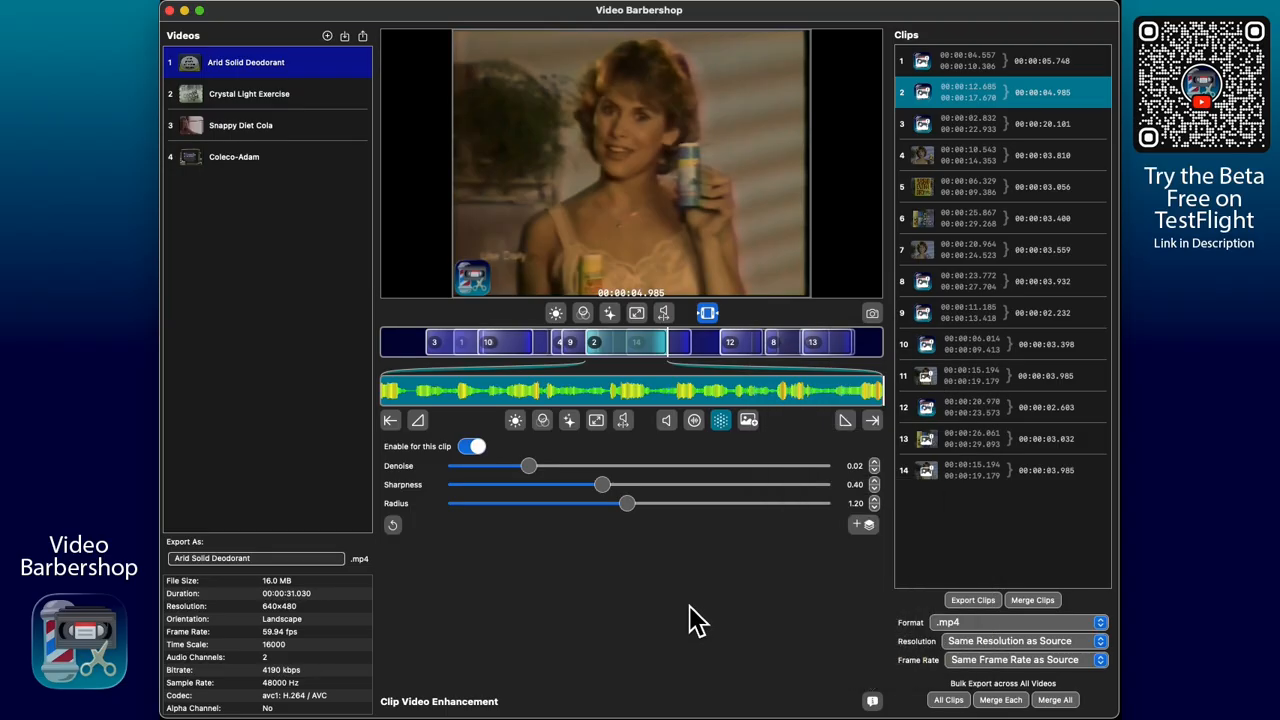